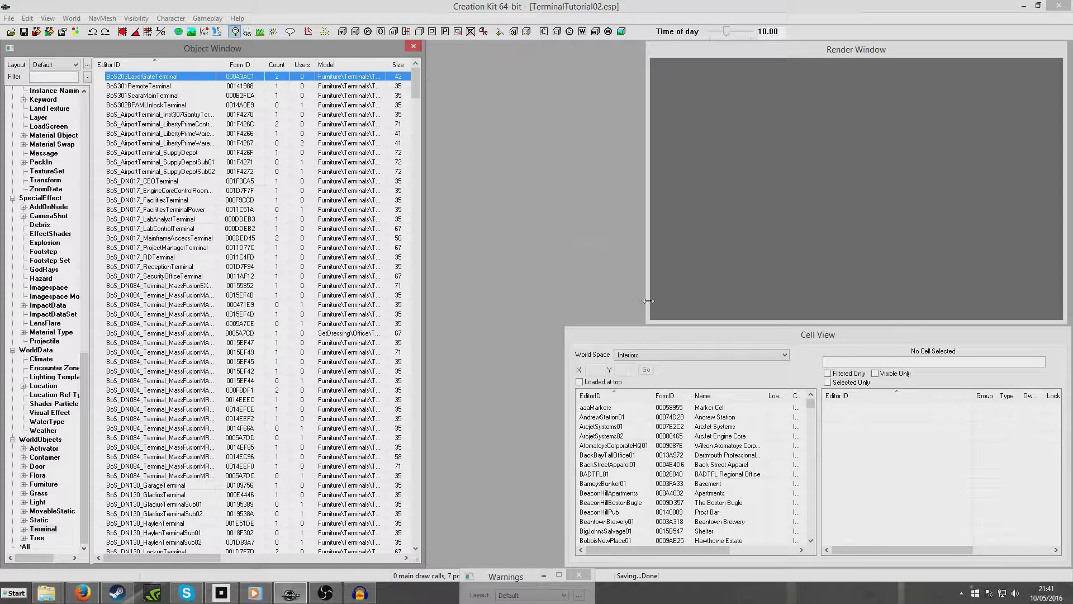
Switch the cell list to the Commonwealth world space and place a MetalMeshDoorSm01 door upright on the ground in AbernathyFarmExt.
click(673, 354)
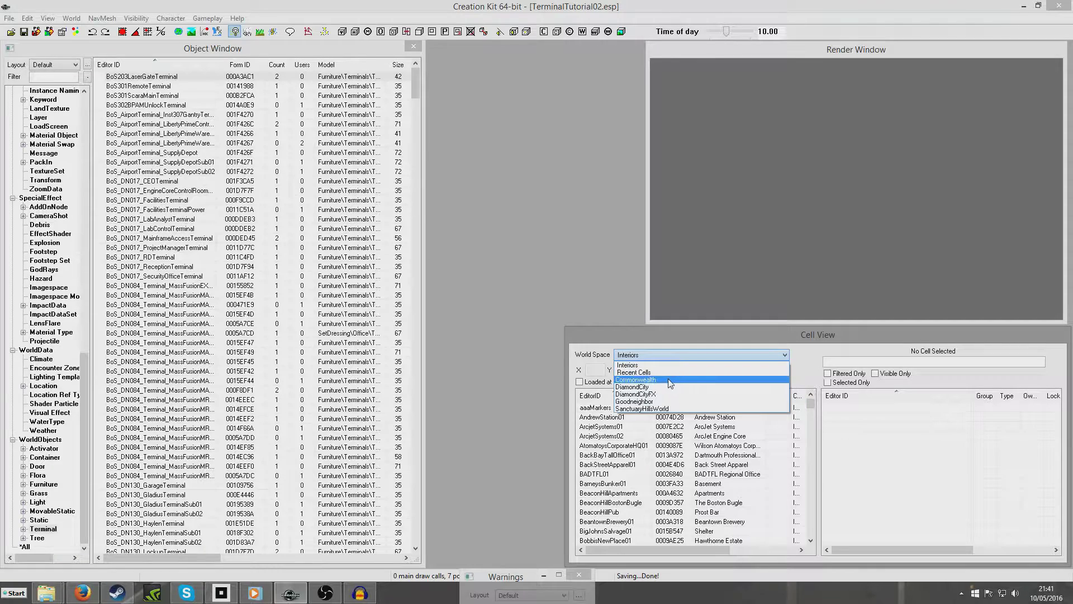
click(670, 380)
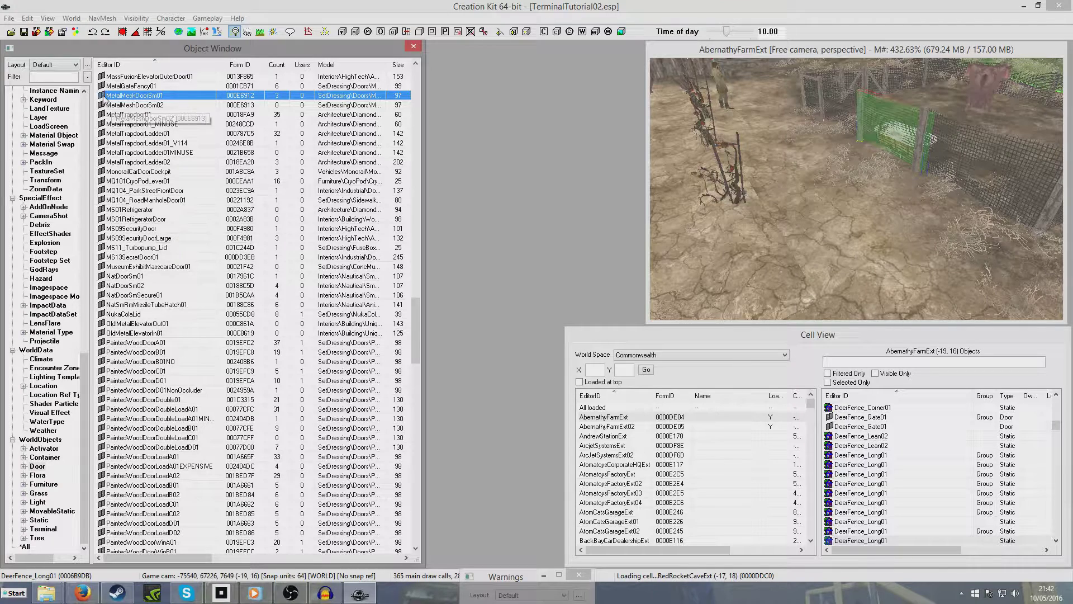
drag(118, 95, 825, 232)
drag(845, 188, 828, 293)
right_drag(827, 294, 880, 162)
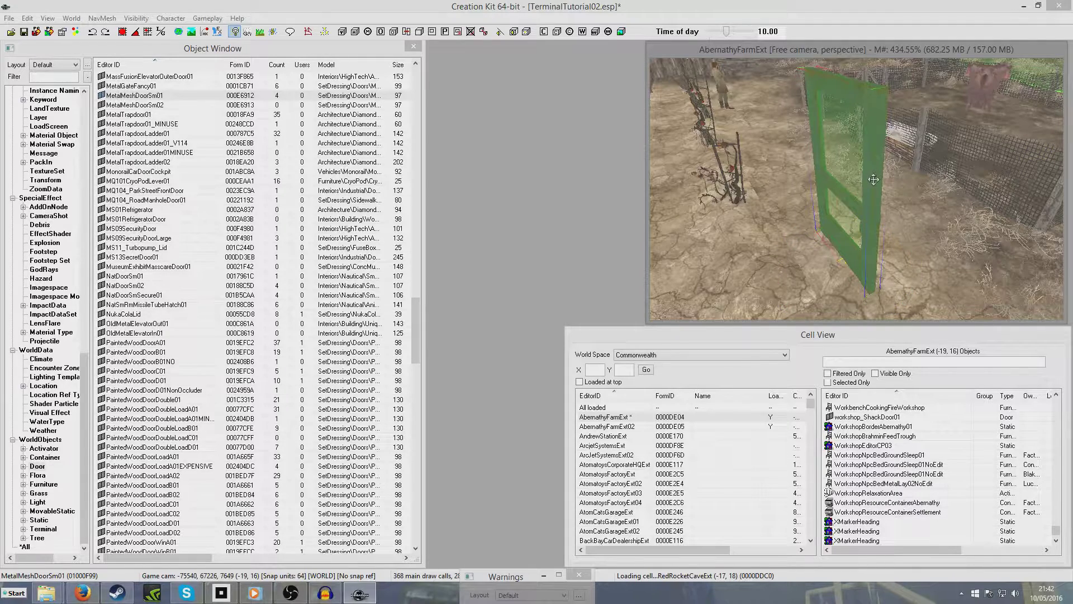
Open the placed mesh door's reference properties and set its reference editor ID to OurDoorRef.
double_click(876, 199)
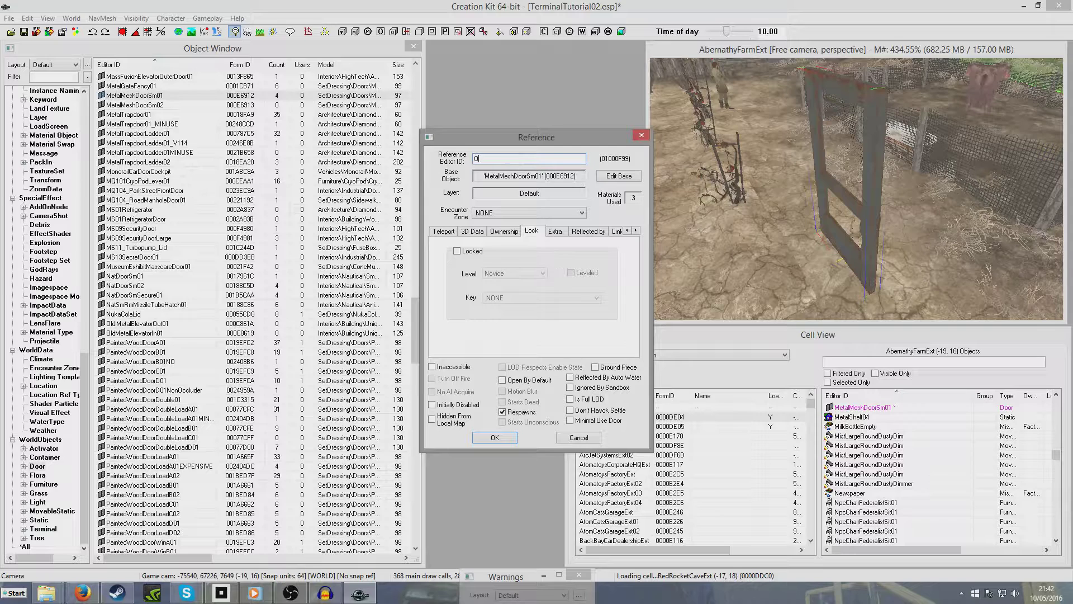
text(OurDoorRef)
click(451, 232)
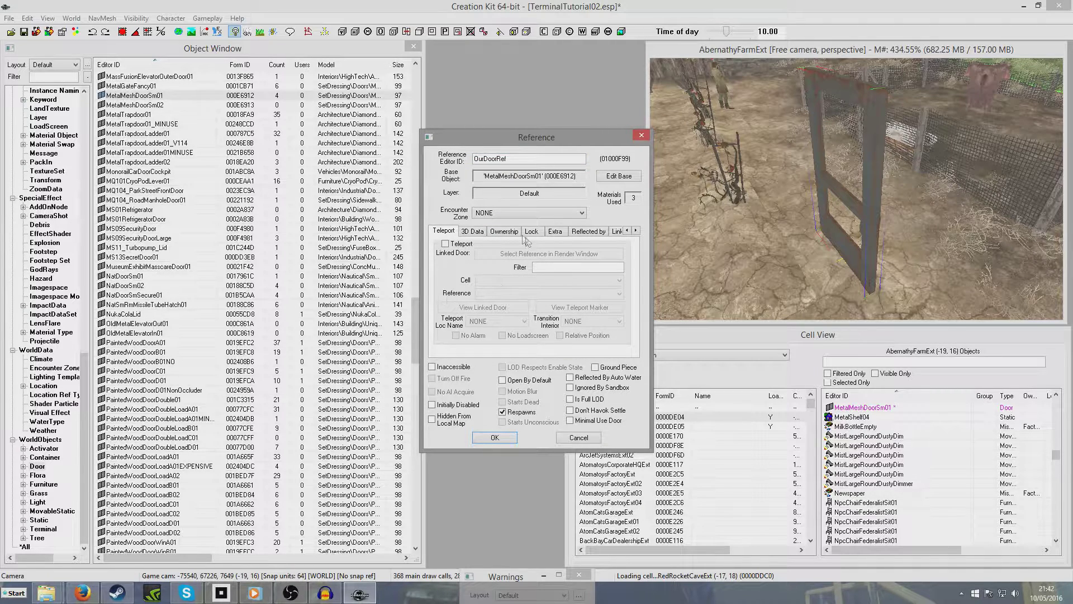
Lock the door with the level Requires Terminal, leave the key at NONE, and accept the reference changes.
click(539, 234)
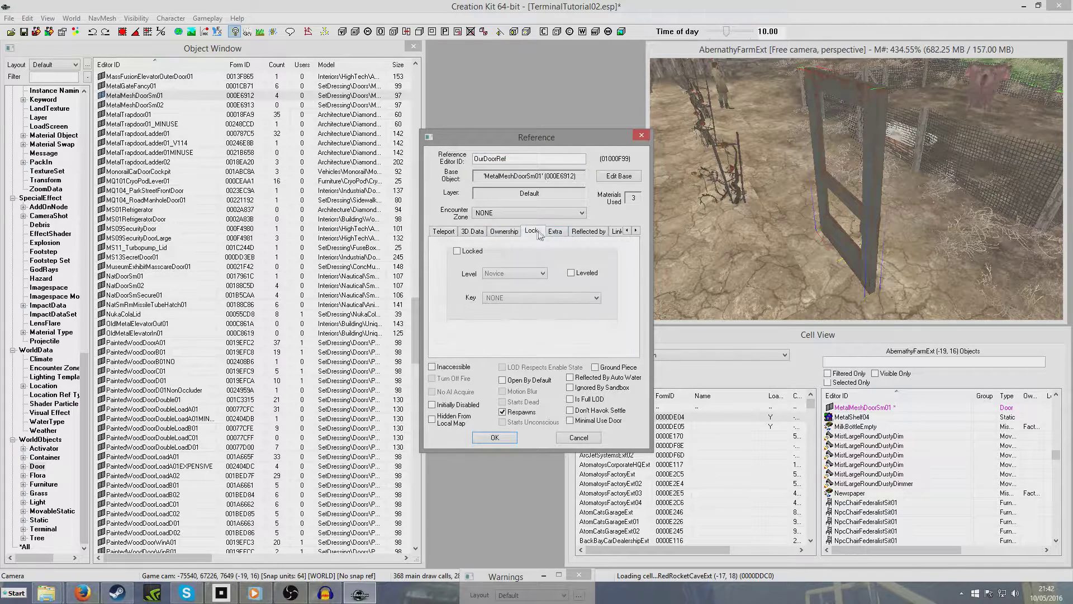
click(459, 251)
click(515, 274)
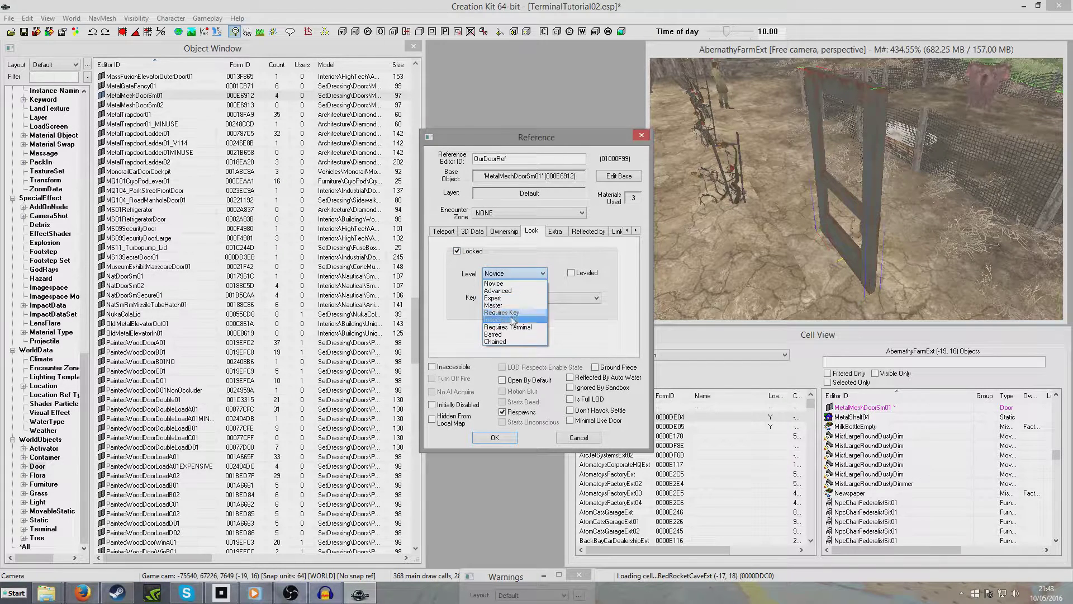
click(494, 328)
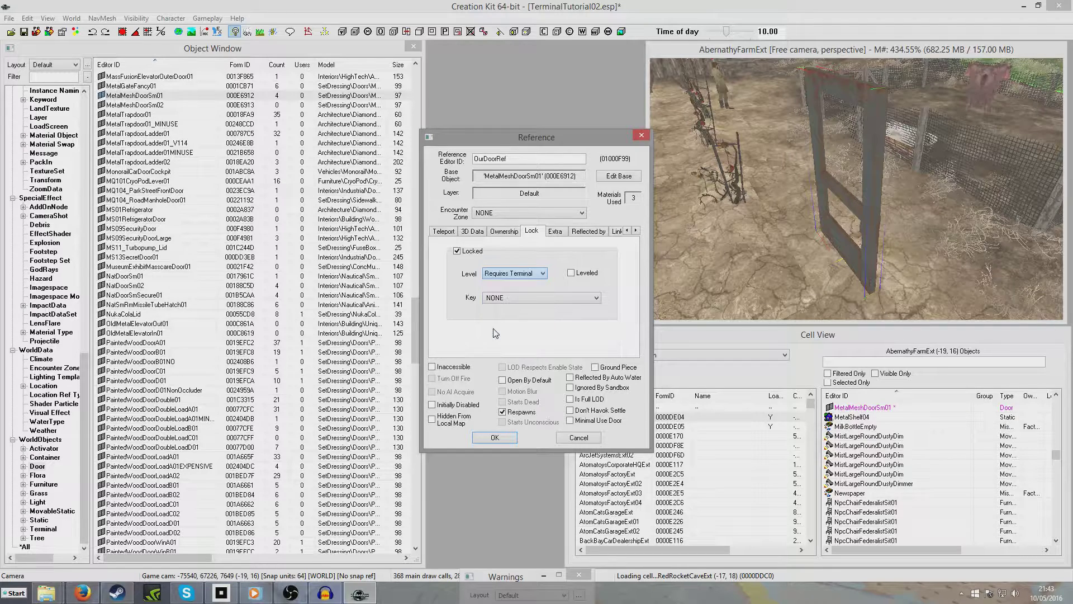
click(571, 299)
click(571, 299)
click(494, 438)
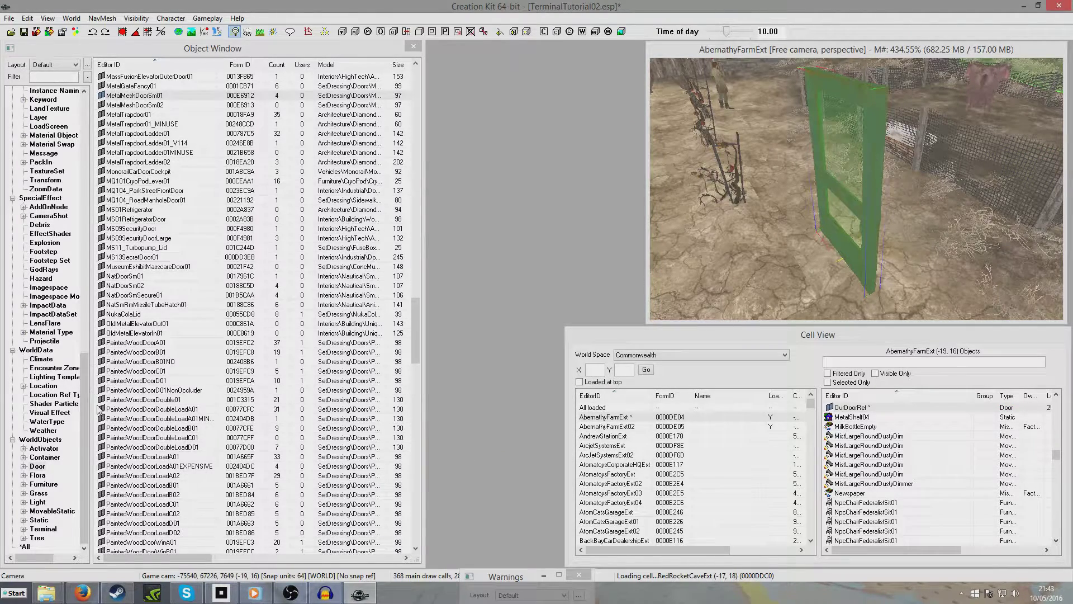
Filter the terminal objects by "vault11" and open Vault111RecTerminalDesk for editing.
click(43, 529)
click(59, 77)
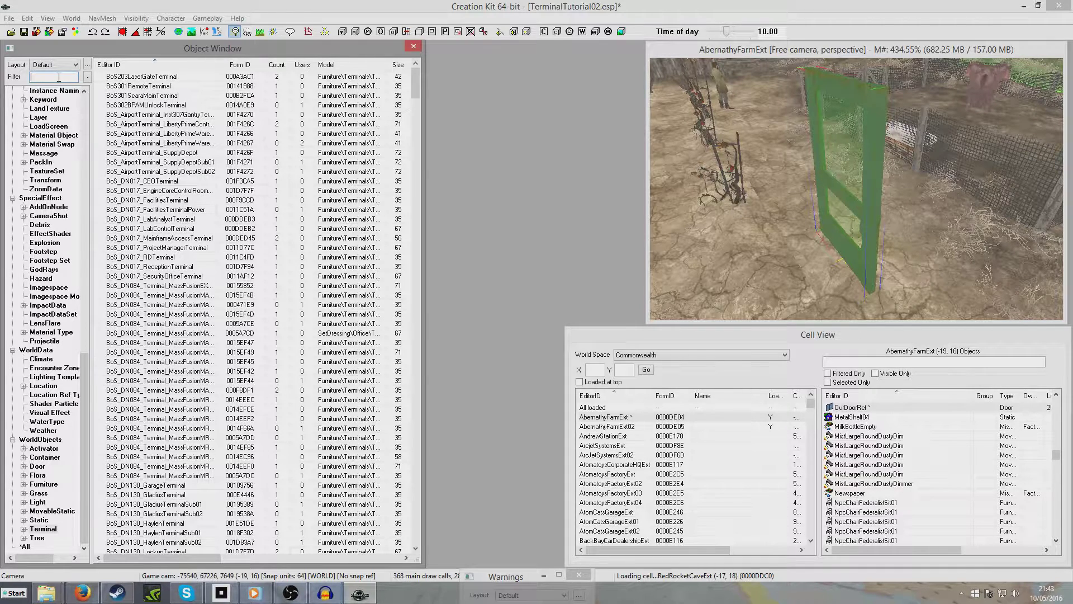
text(11)
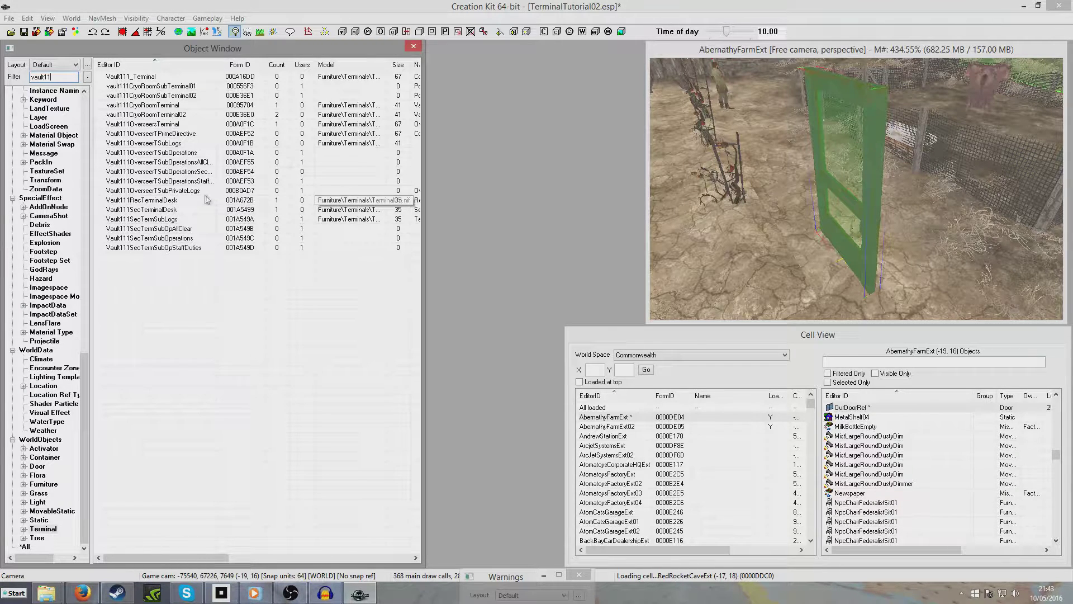
click(184, 200)
key(Delete)
double_click(196, 200)
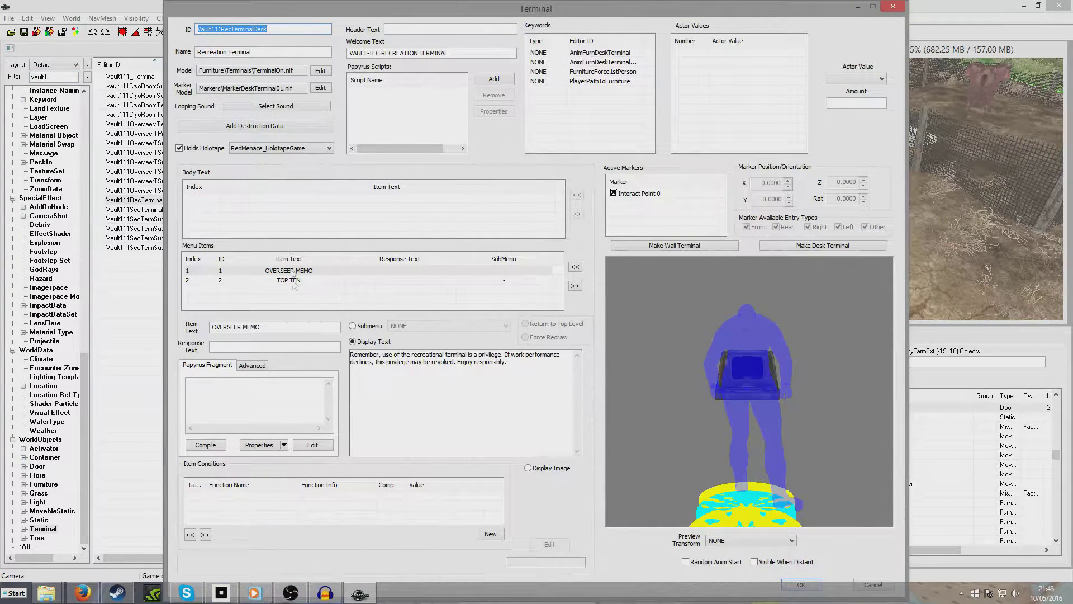
Turn off Holds Holotape for the terminal and change its ID to TutTerminal.
click(179, 149)
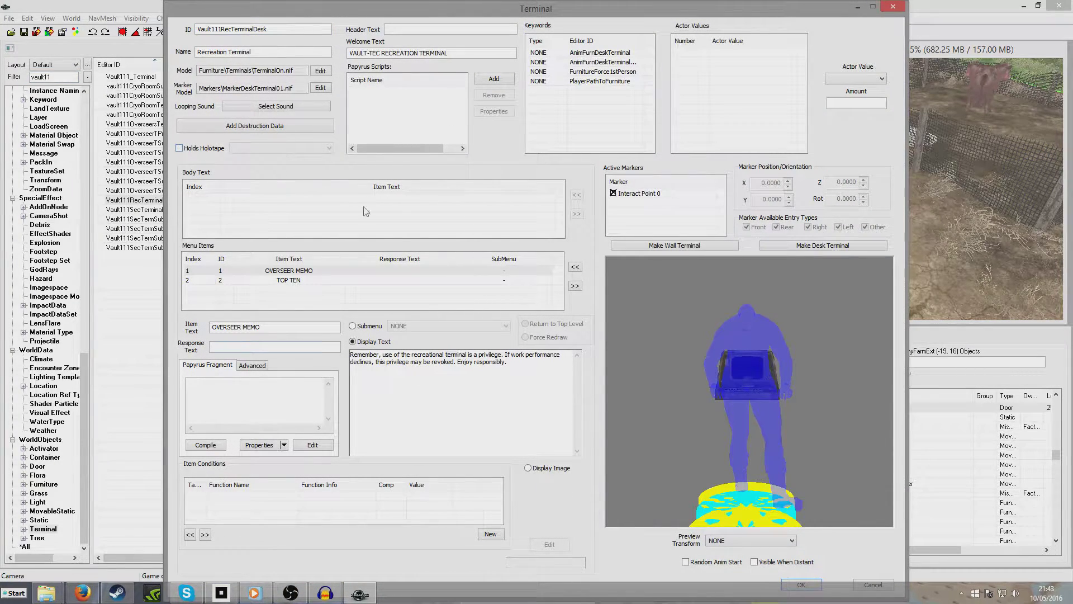
drag(271, 30, 172, 31)
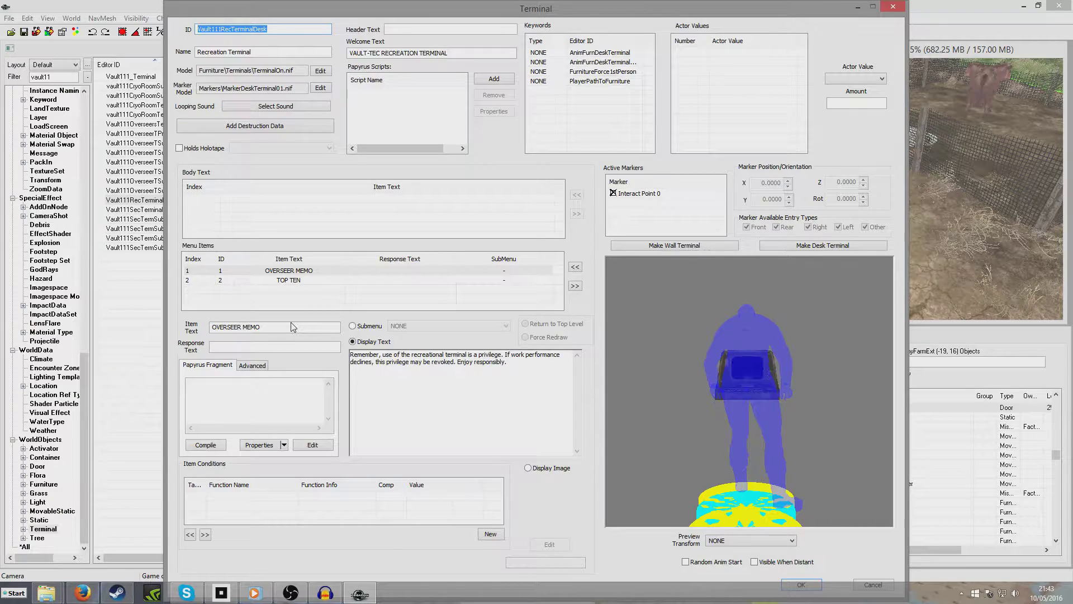
text(TutTerminal)
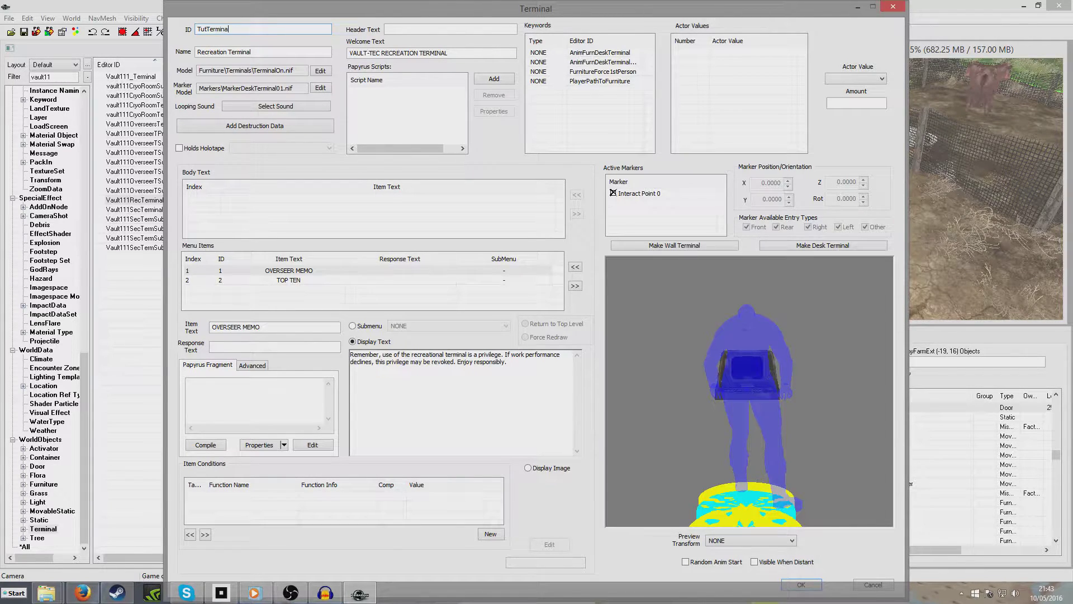
click(257, 51)
Delete the OVERSEER MEMO and TOP TEN menu items and save the terminal as a new form.
click(296, 271)
key(Delete)
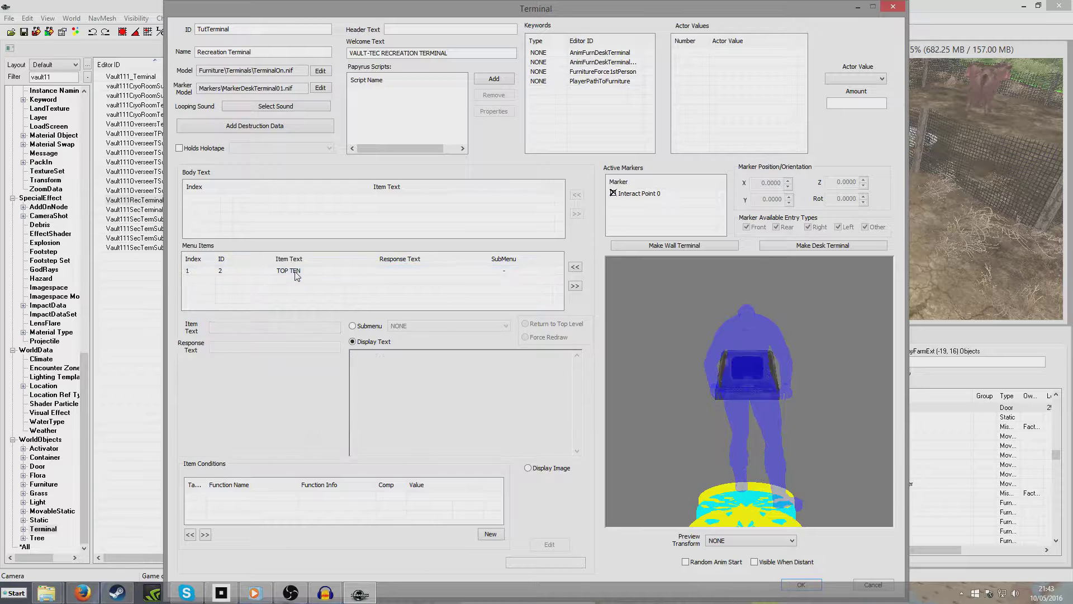
click(290, 271)
key(Delete)
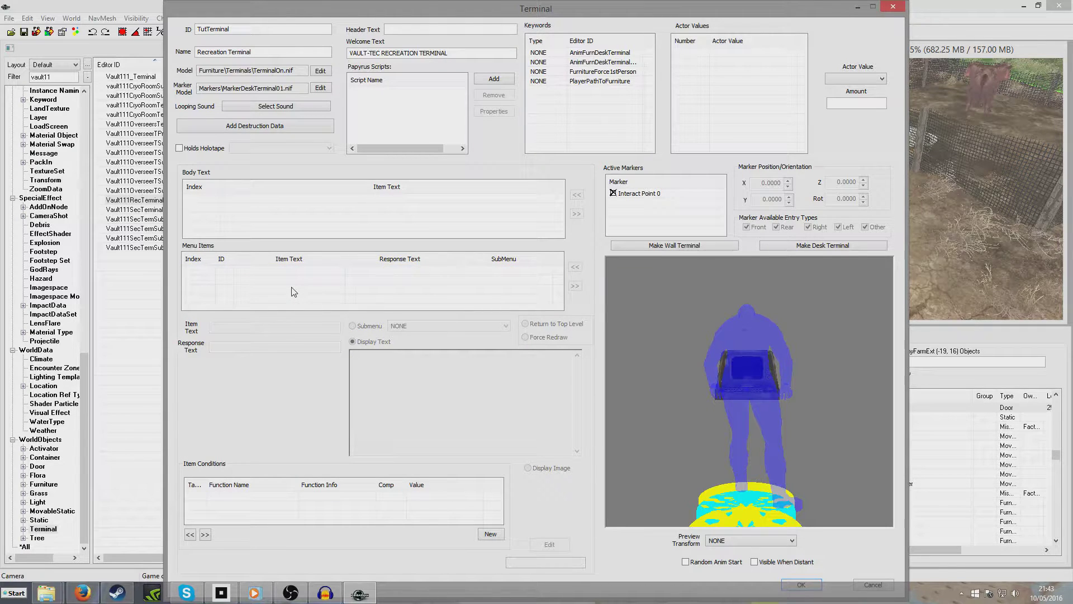
click(802, 586)
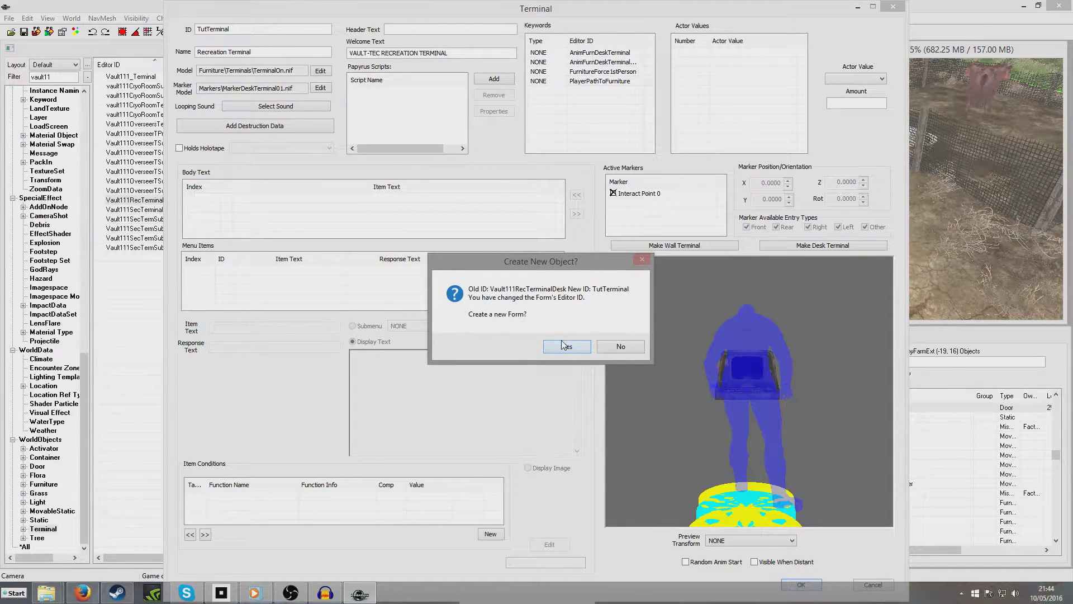
click(566, 346)
Filter the terminal objects by "tutt" and open TutTerminal for editing.
double_click(53, 77)
text(t)
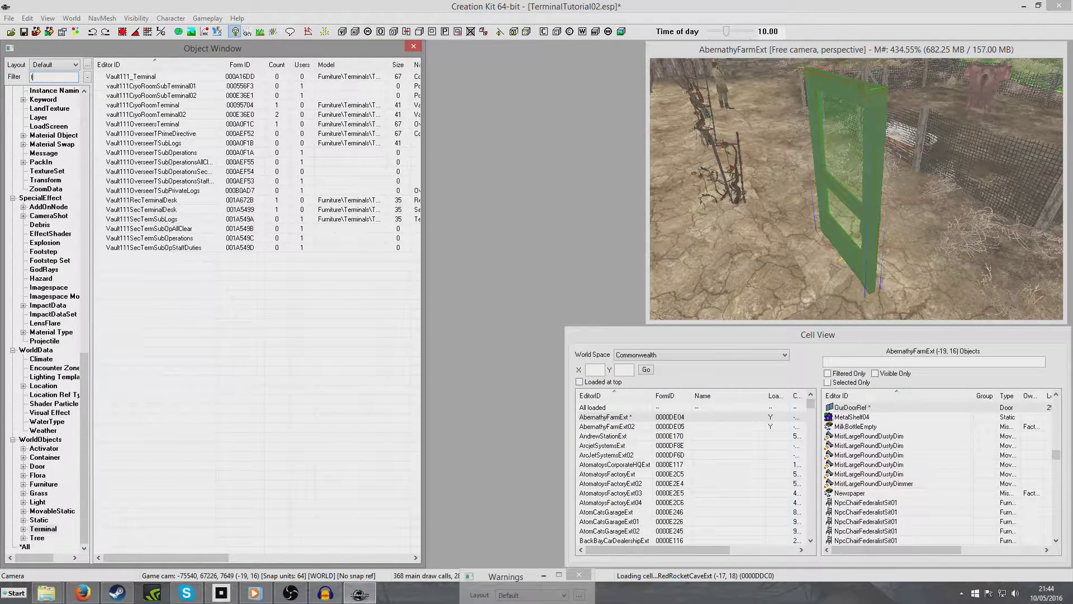
text(utt)
double_click(125, 76)
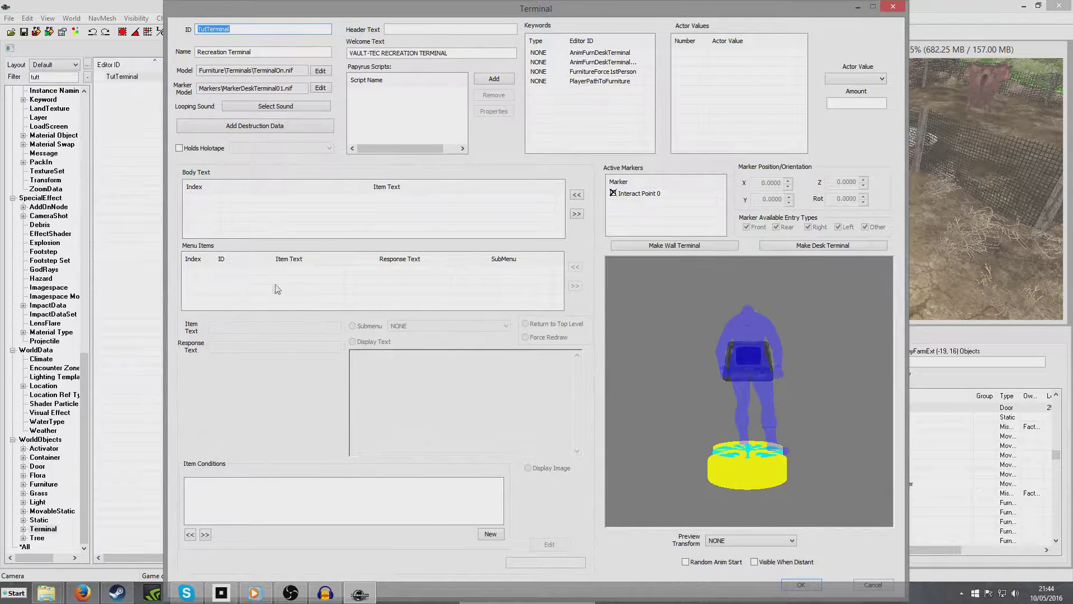
Add a menu item to the terminal with the item text "Unlock Door" and the response text "Unlocking...".
right_click(274, 279)
click(298, 284)
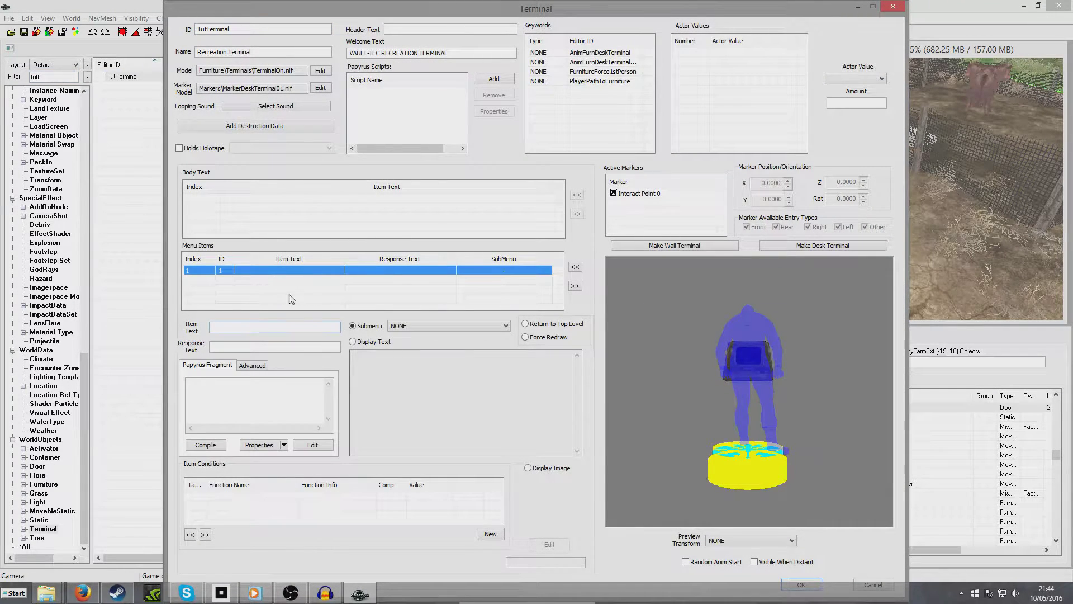
click(269, 330)
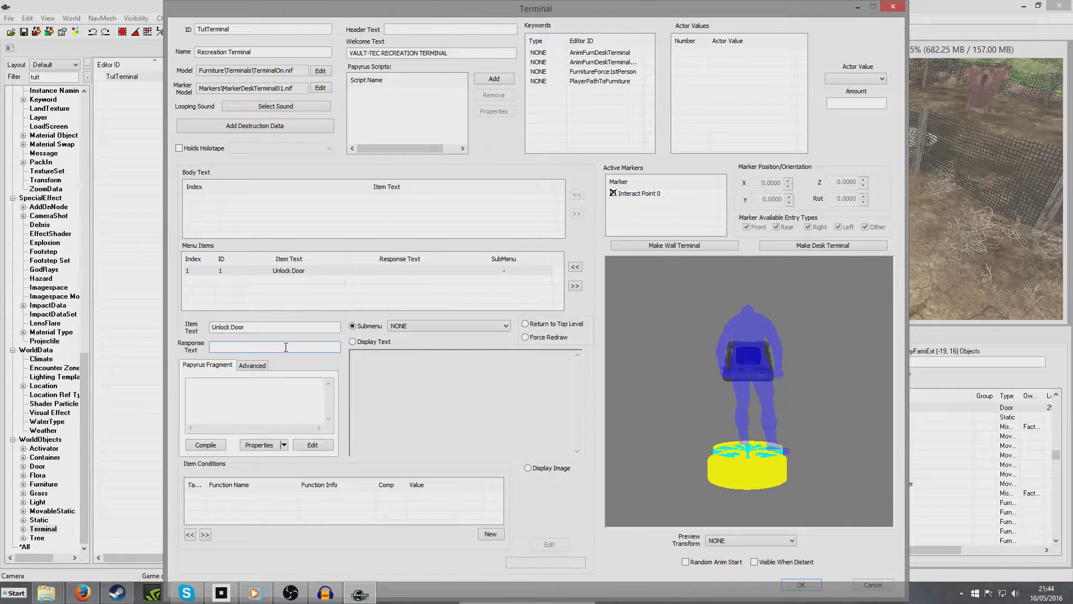
text(Unlocking...)
Add a script property of type ObjectReference named OurDoor to the Unlock Door item's Papyrus fragment.
click(252, 396)
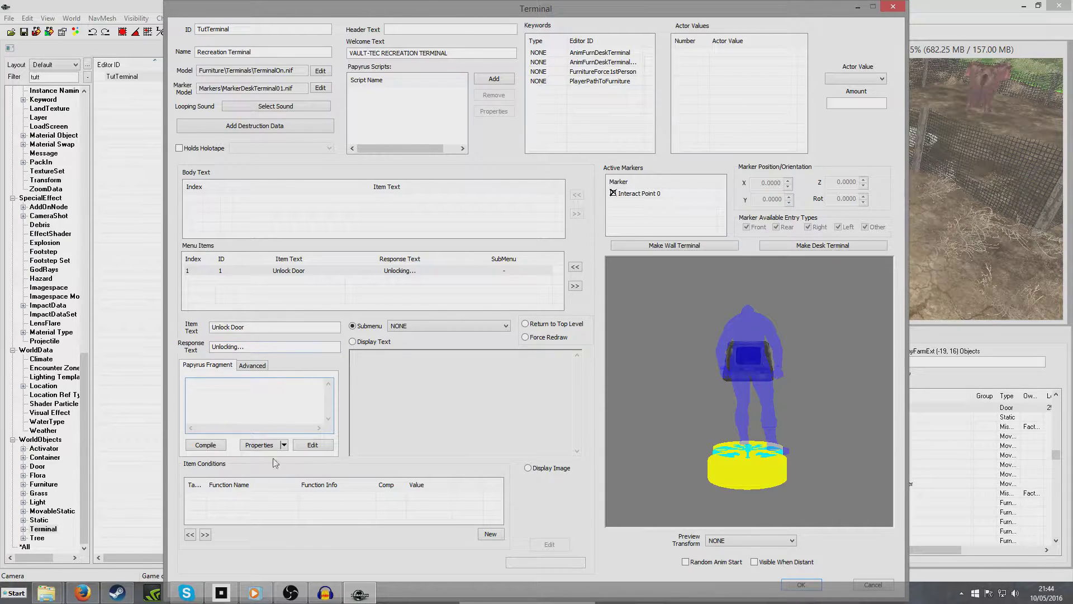
click(256, 445)
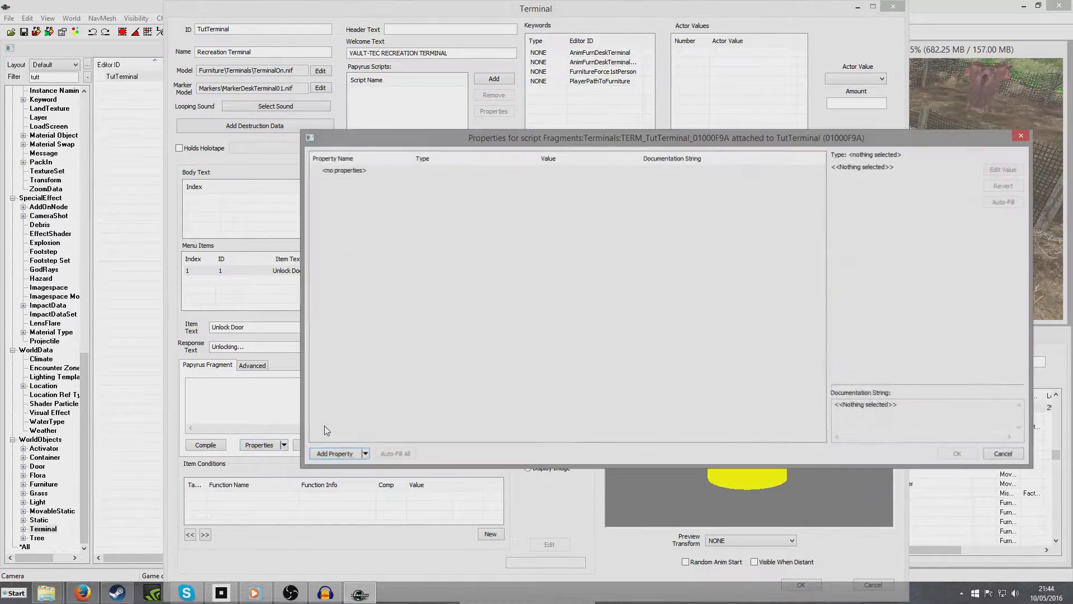
click(337, 454)
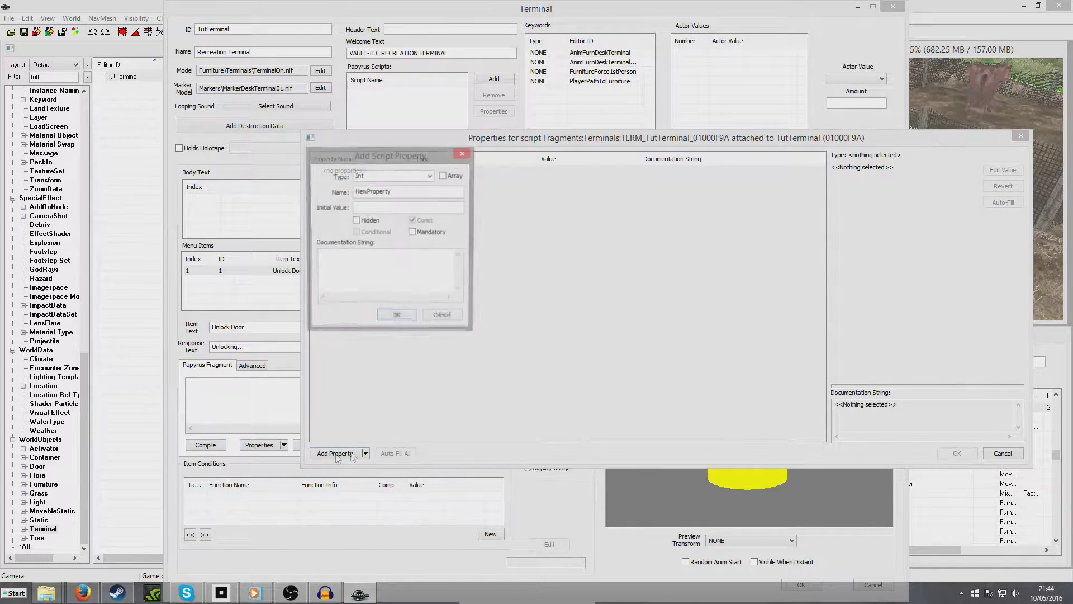
click(430, 176)
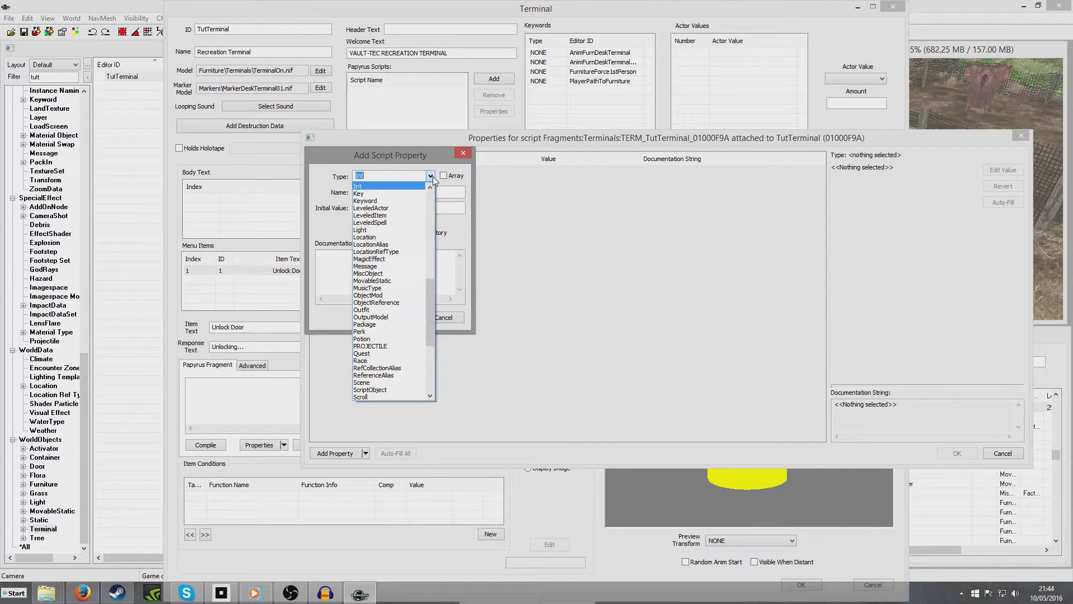
click(390, 303)
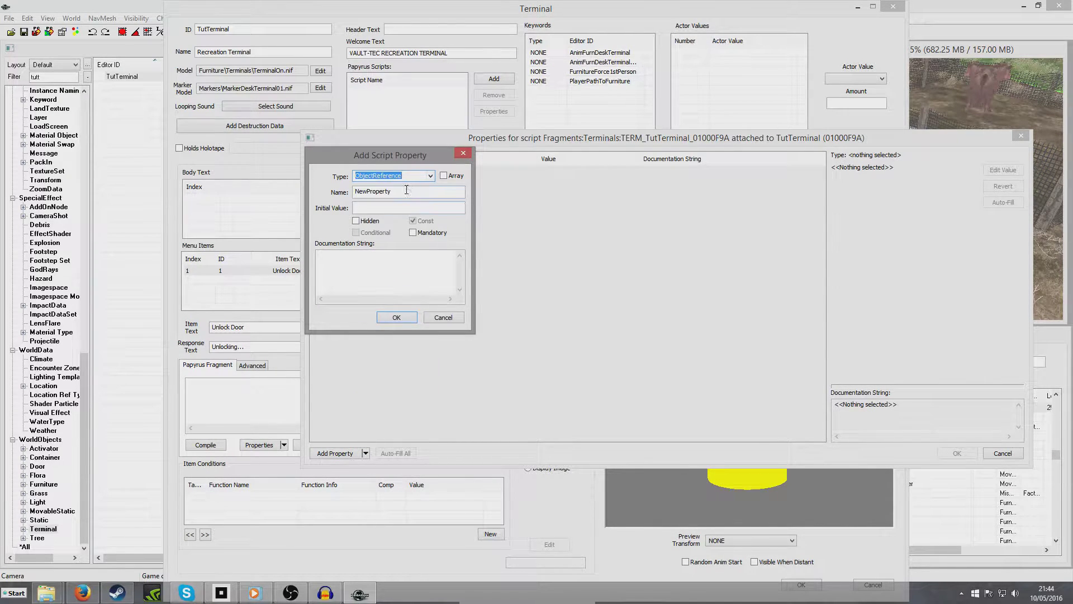
key(Tab)
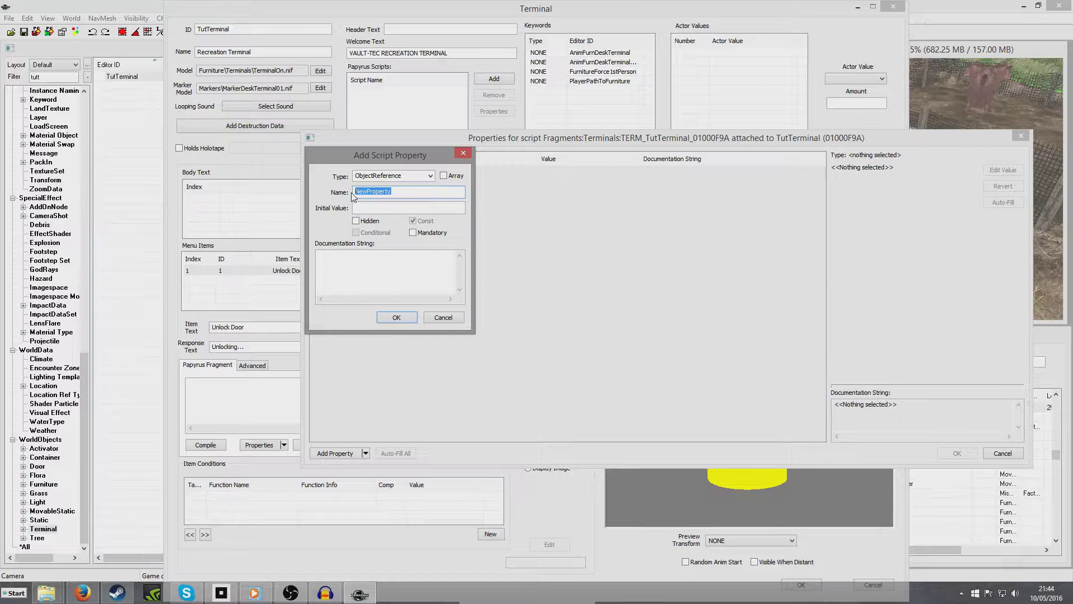
text(OurDoor)
click(396, 317)
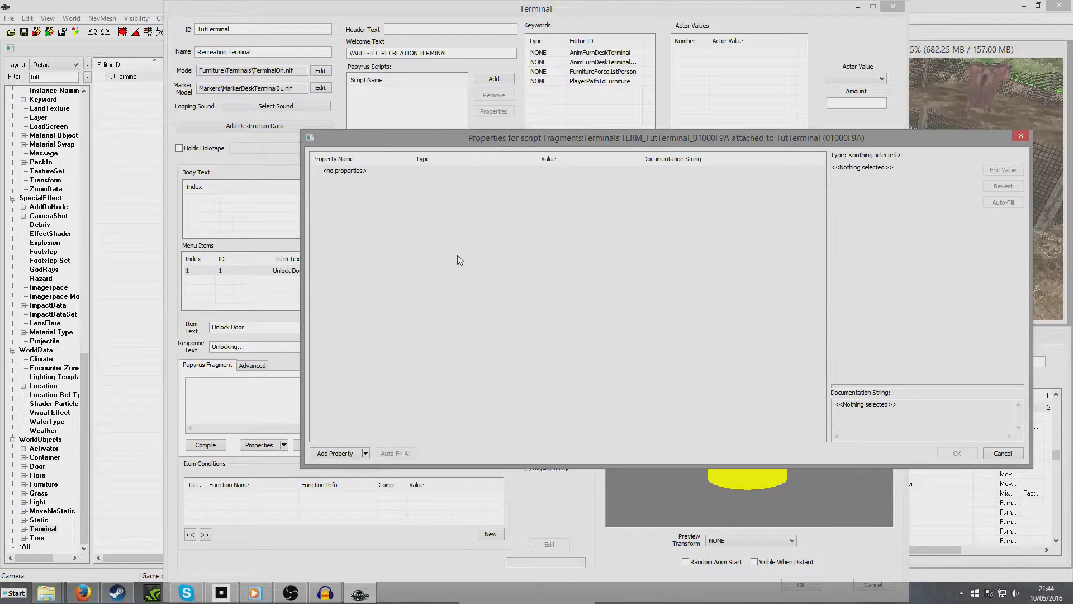
Assign the OurDoorRef mesh door as the OurDoor property's value by picking it in the 3D view, and accept the properties.
click(451, 172)
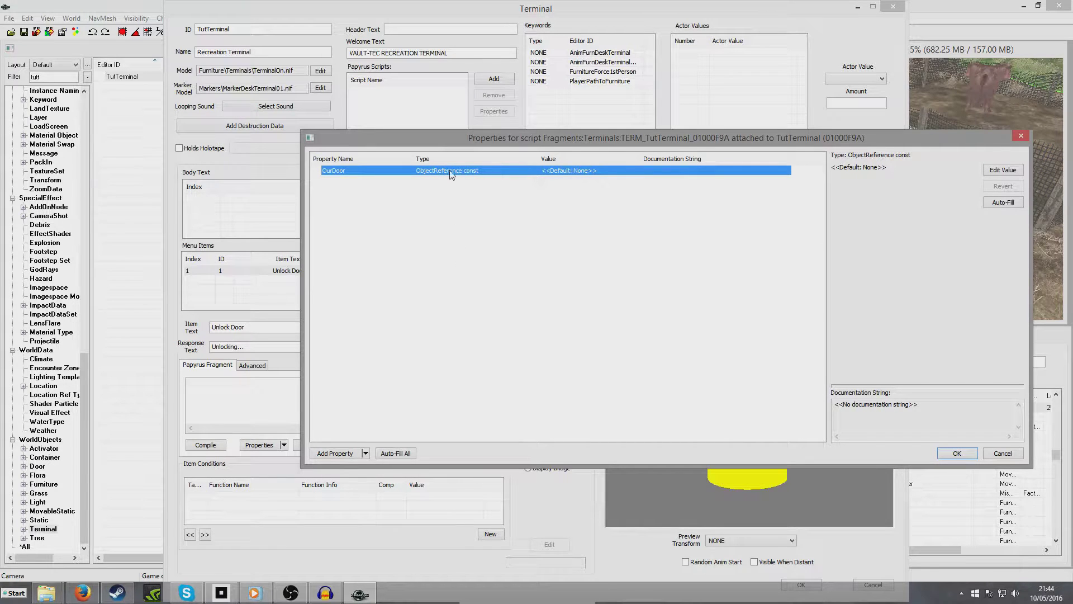
double_click(441, 174)
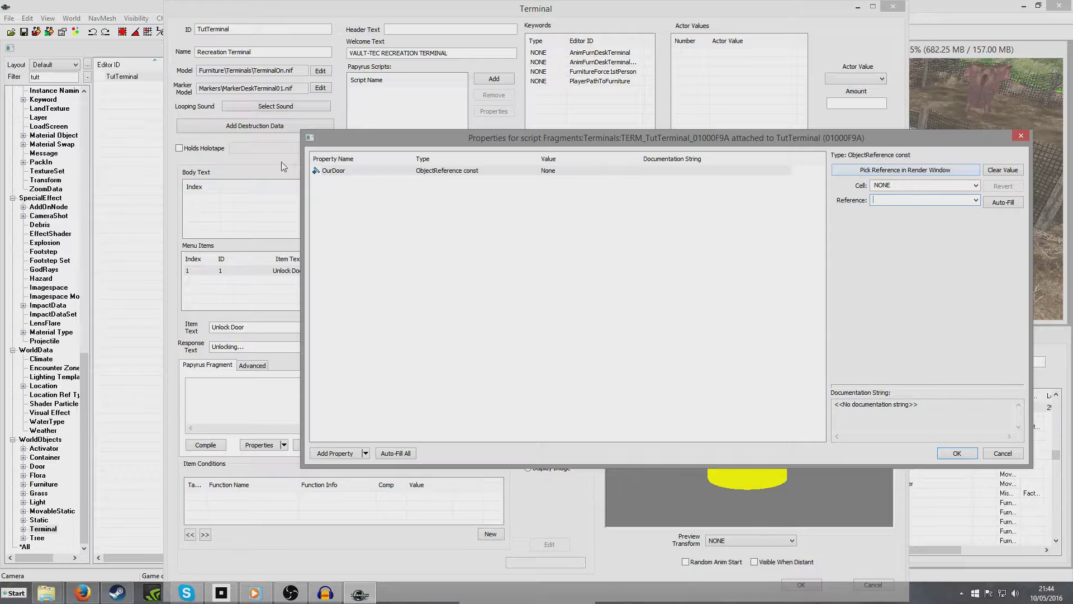
click(889, 173)
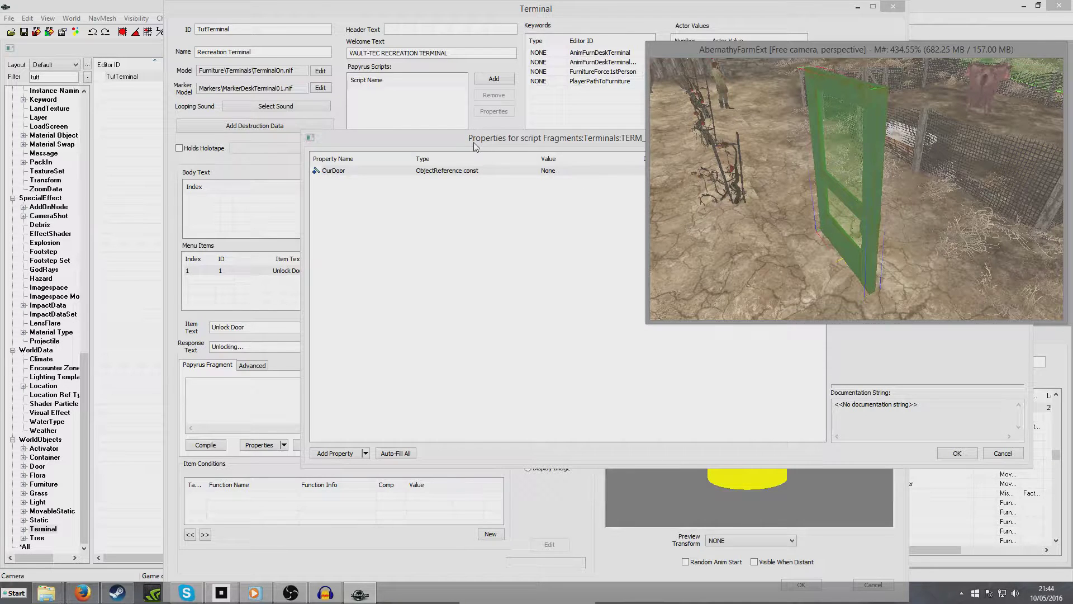
click(831, 175)
click(553, 143)
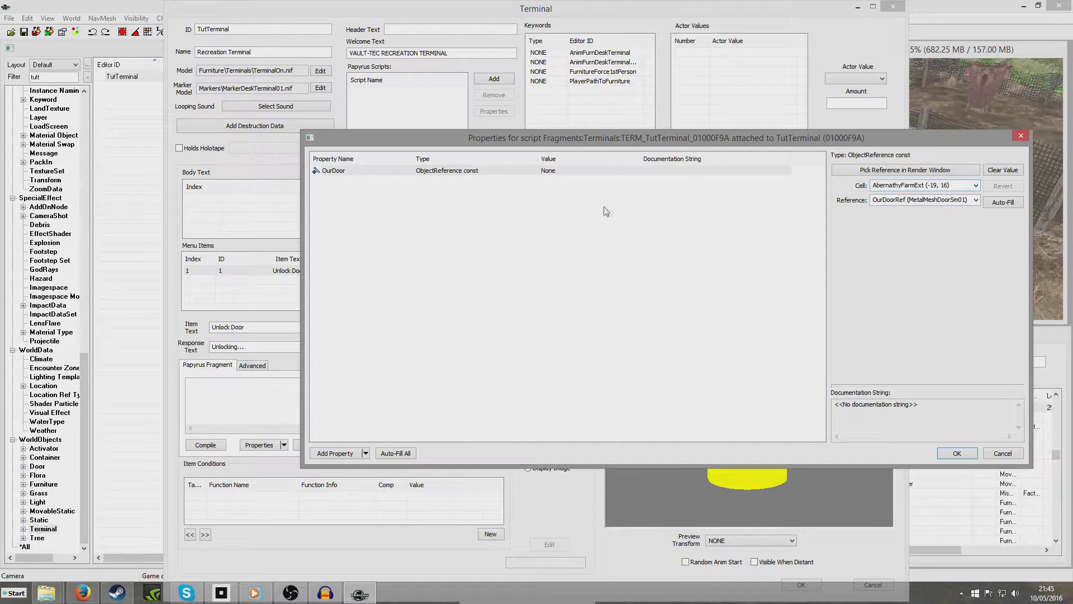
click(583, 208)
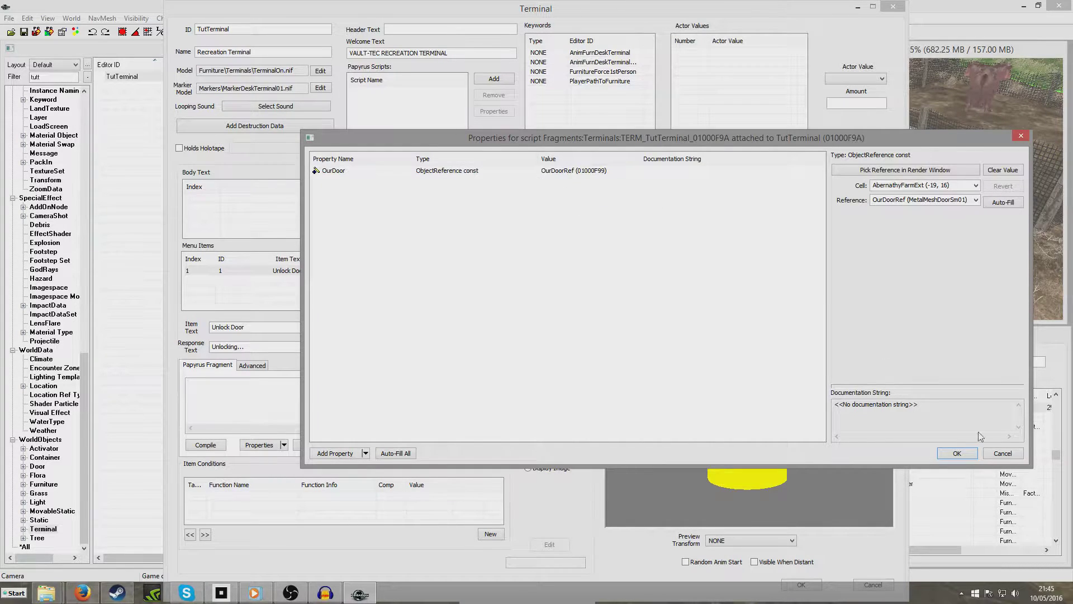
click(956, 453)
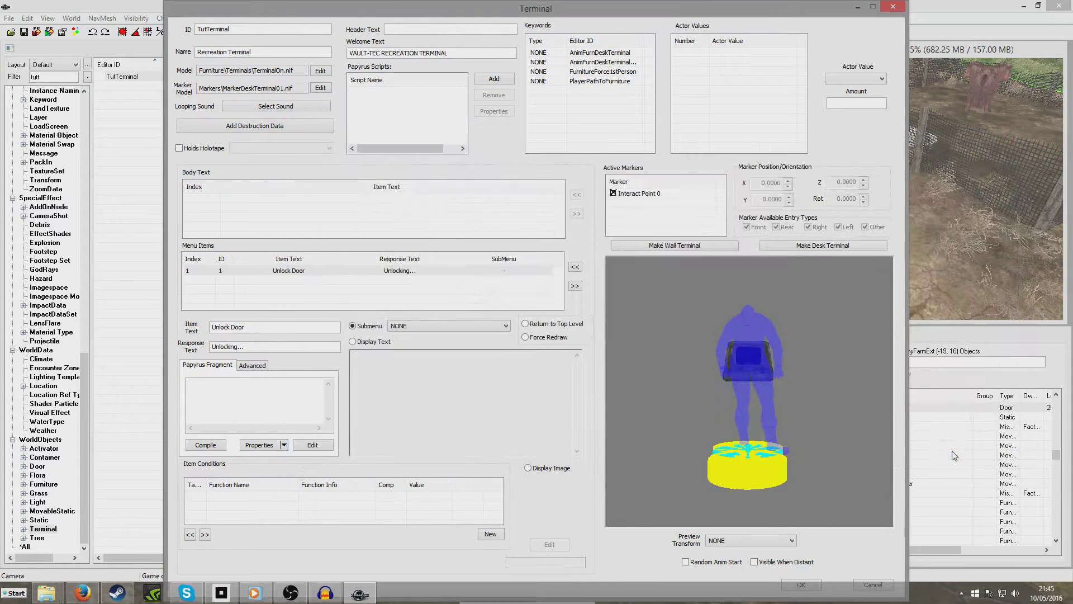
Write the Unlock Door item's Papyrus fragment as OurDoor.unlock() followed by OurDoor.SetOpen(true), and compile it.
click(260, 445)
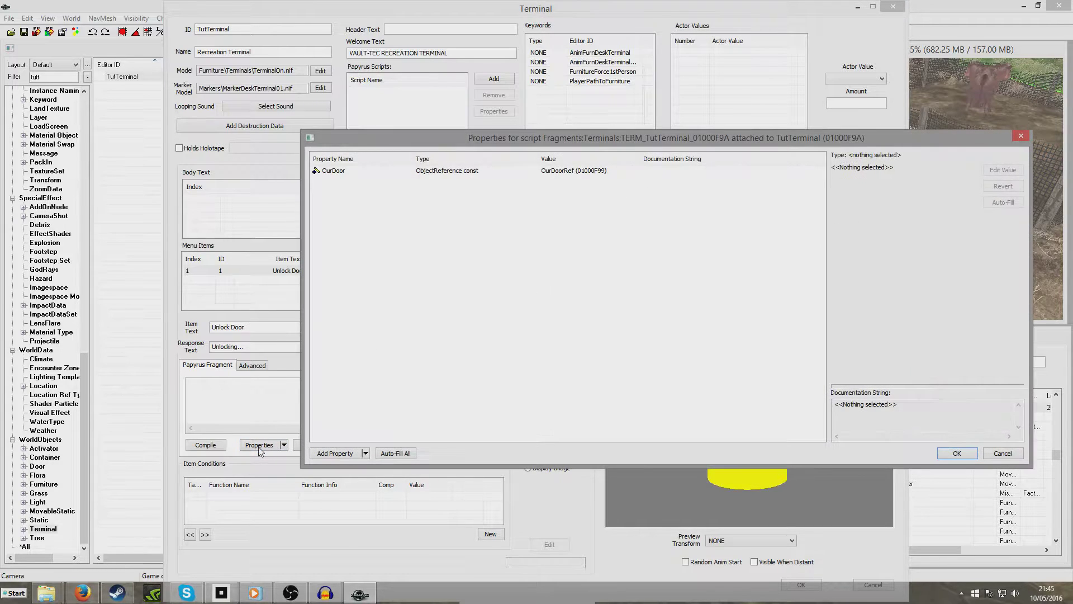
click(957, 453)
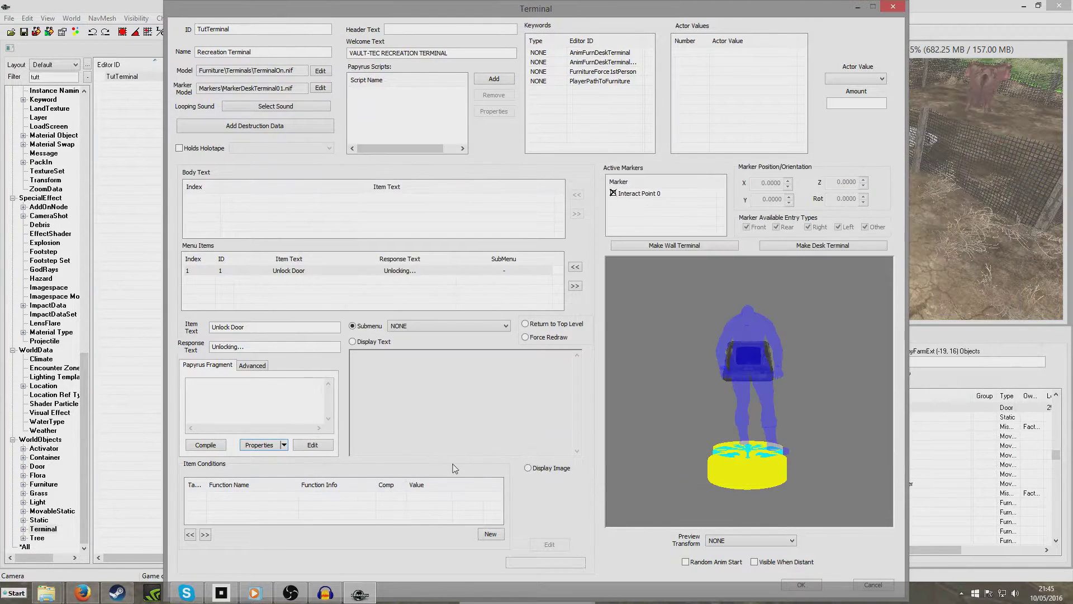
click(303, 405)
text(OurDoor)
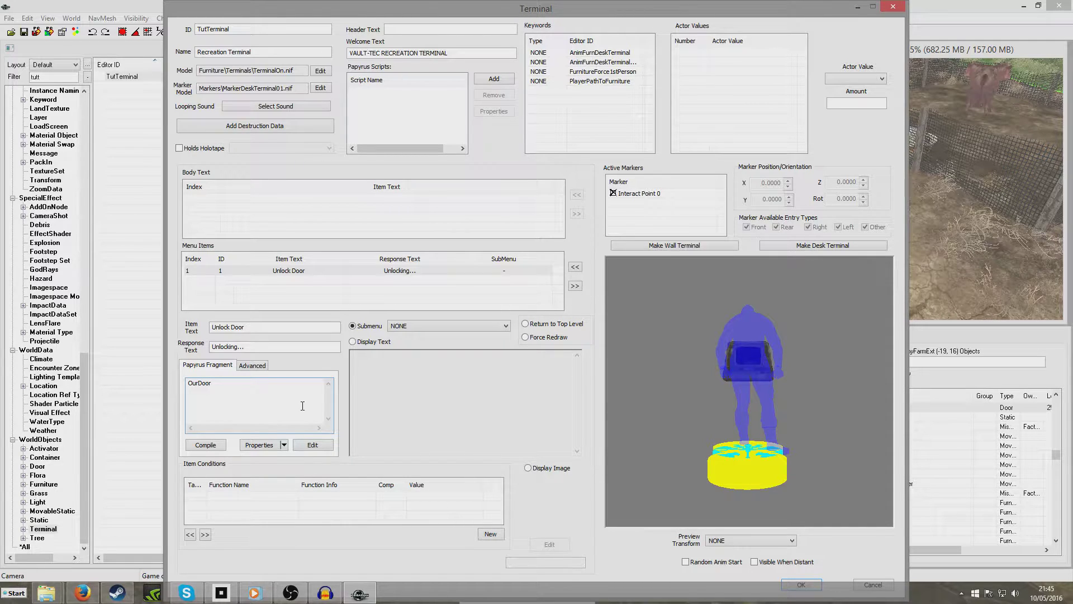
text(.unlock()
click(246, 384)
click(217, 447)
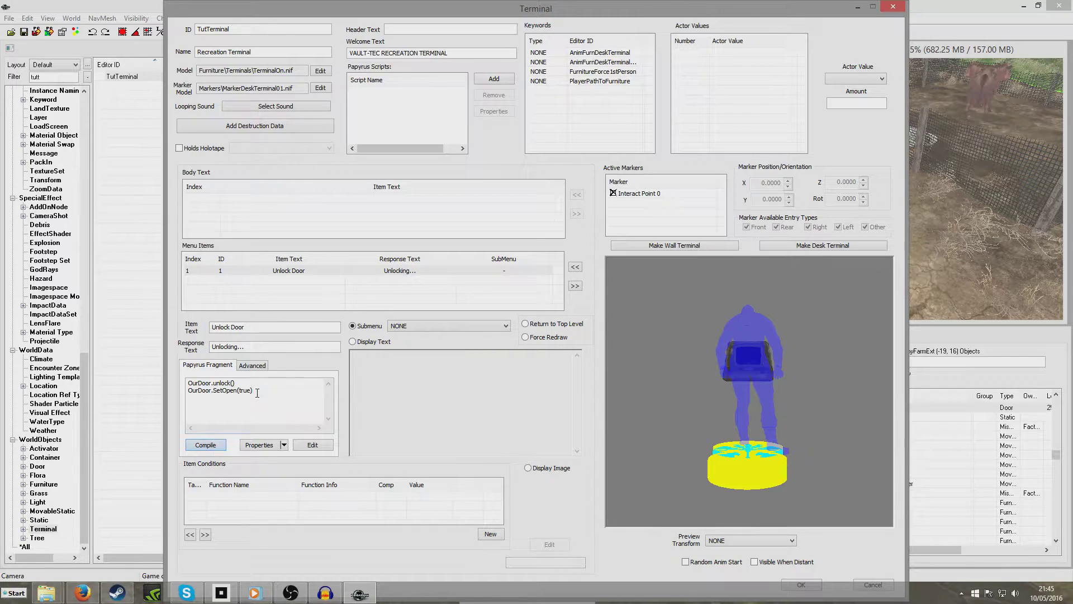
Accept the changes to TutTerminal and save the plugin.
double_click(214, 391)
click(231, 391)
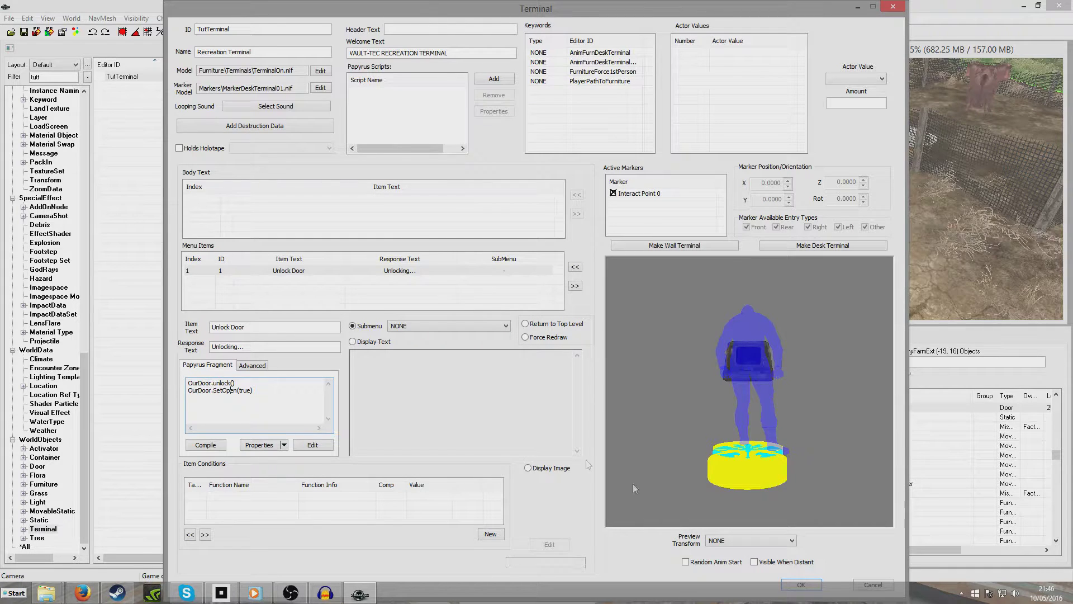
click(802, 585)
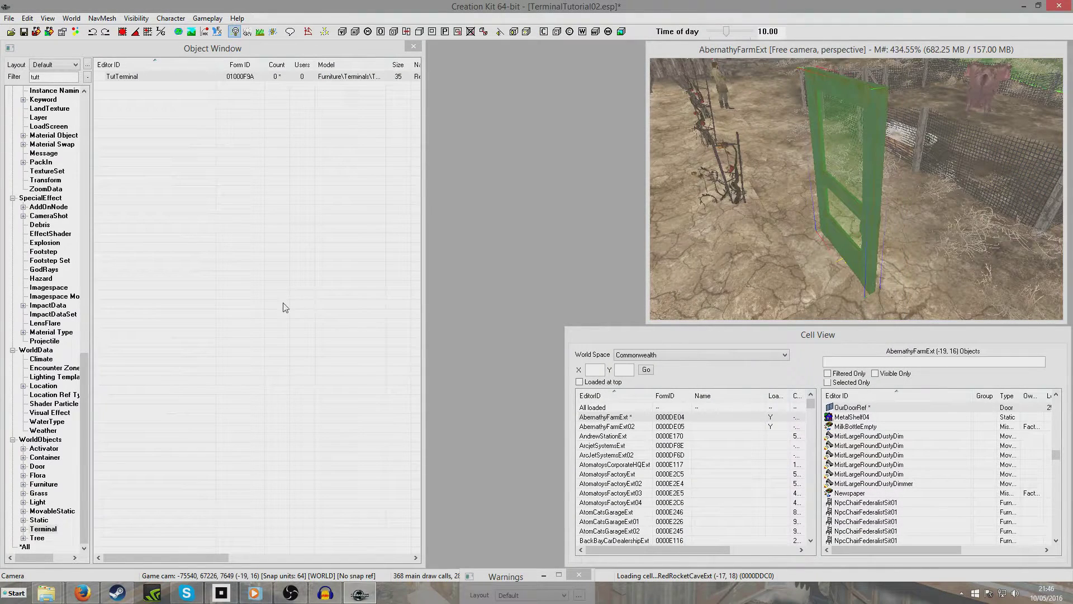
click(23, 31)
click(129, 131)
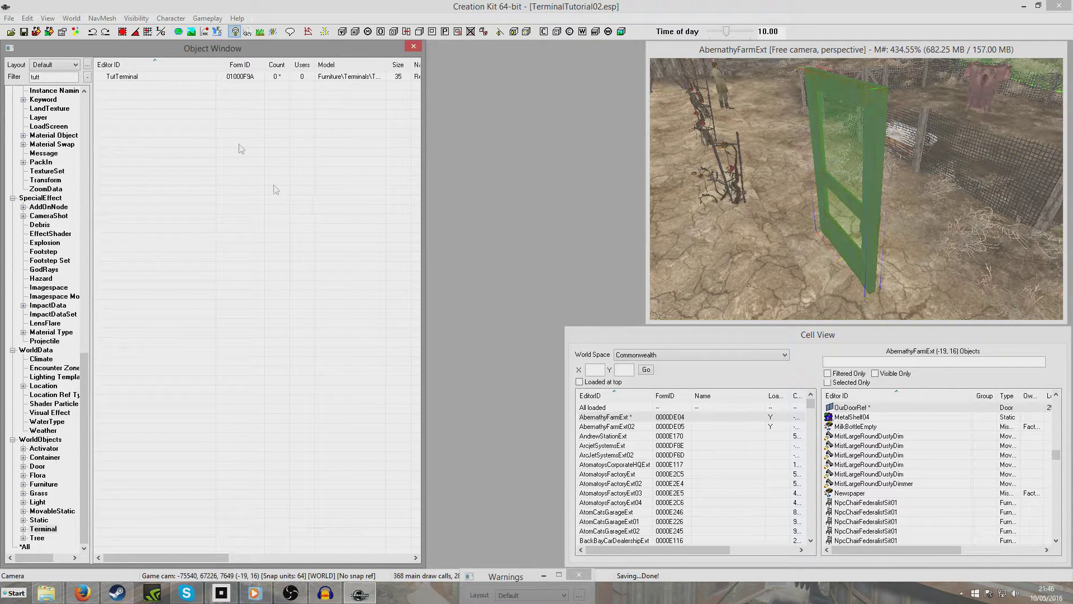
Place TutTerminal in the AbernathyFarmExt cell near the mesh door and save the plugin.
click(137, 79)
drag(137, 78, 736, 230)
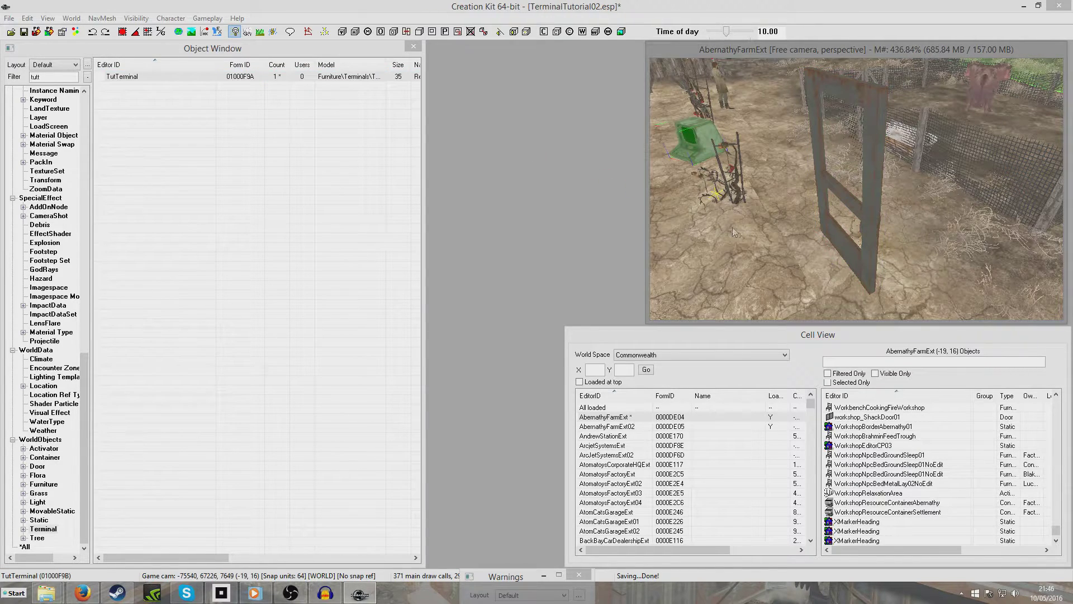
shift+middle_drag(736, 231, 690, 228)
drag(777, 203, 741, 204)
right_drag(740, 204, 741, 204)
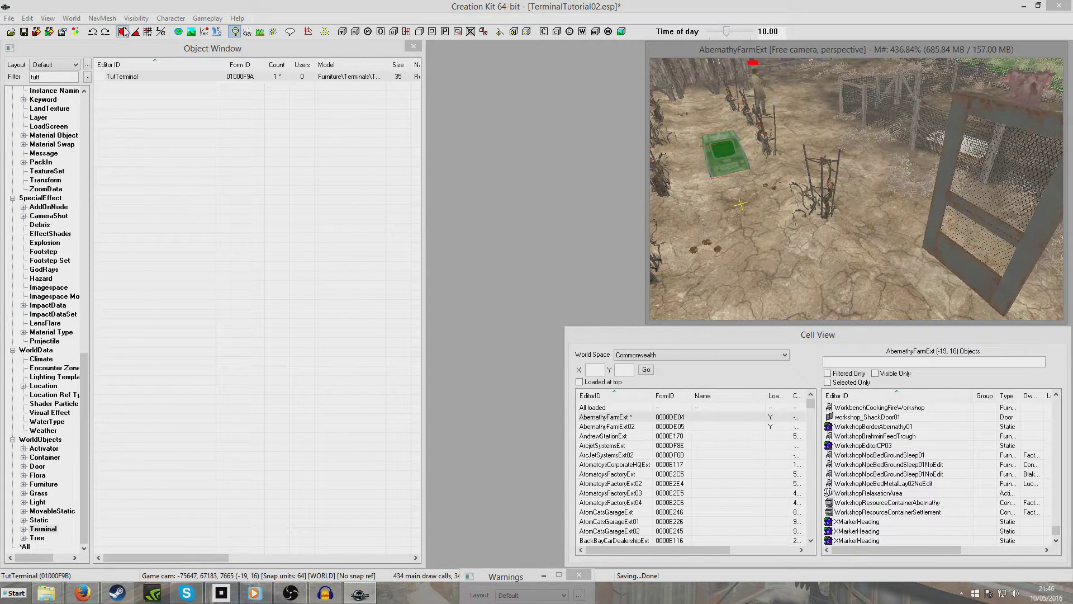
click(24, 32)
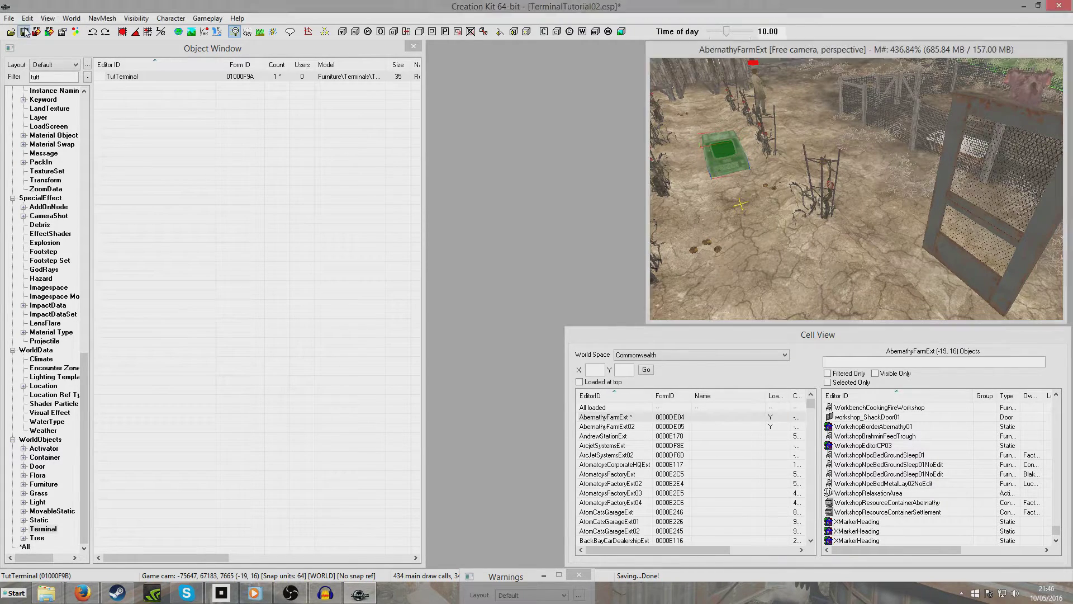
click(241, 218)
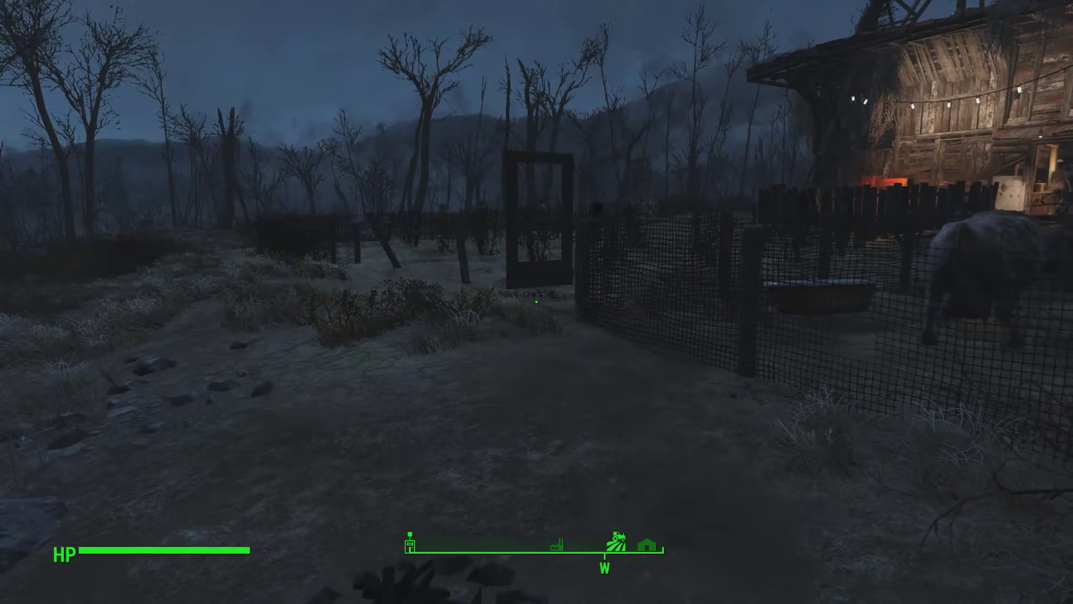
Switch to Fallout 4, walk up to the mesh door at Abernathy Farm and try to unlock it directly.
key(w)
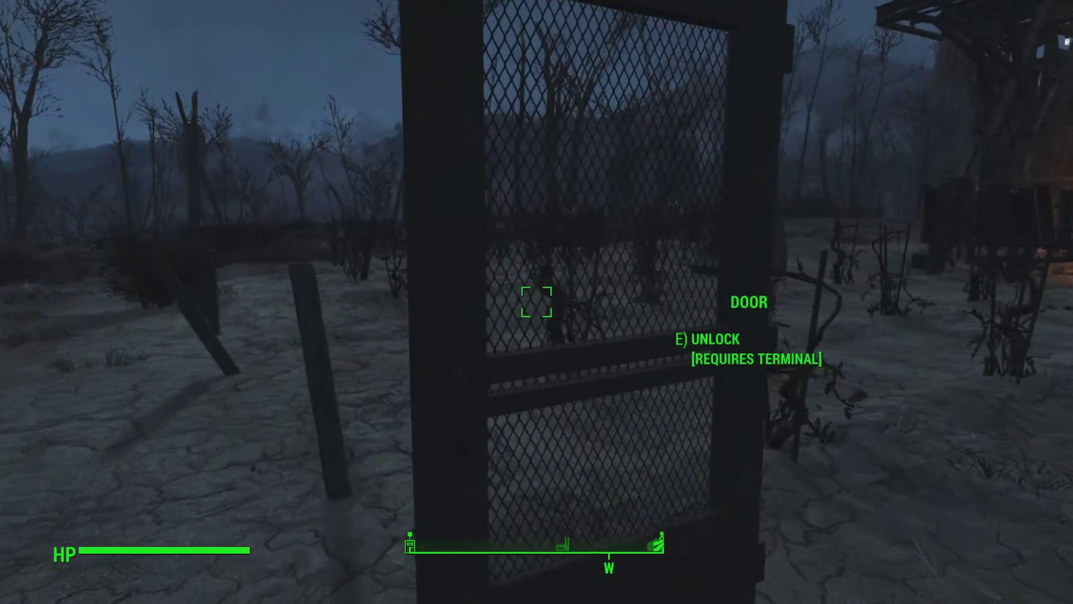
key(e)
key(a)
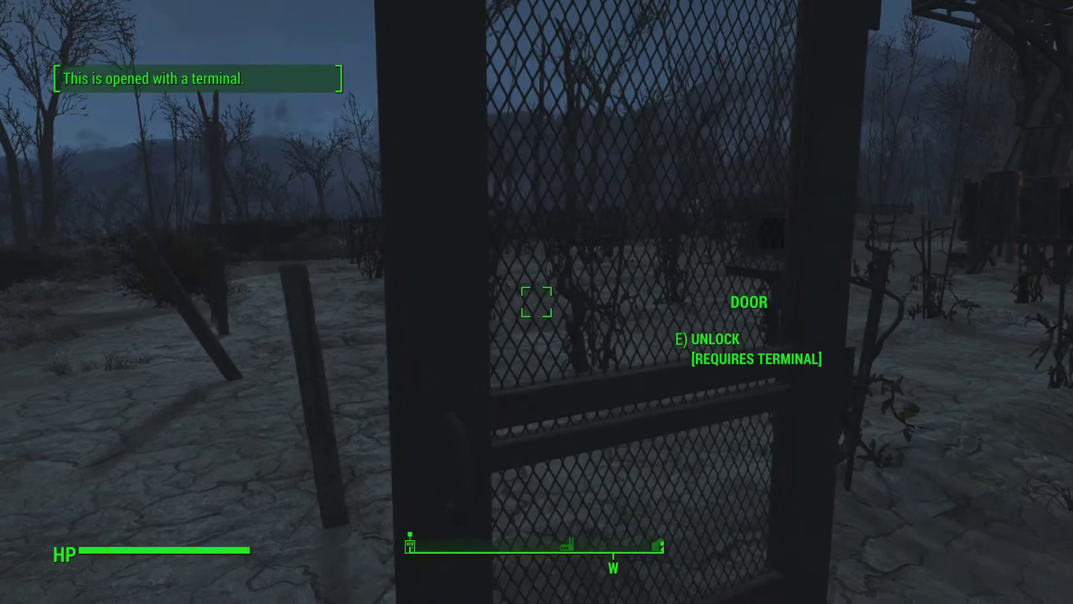
key(e)
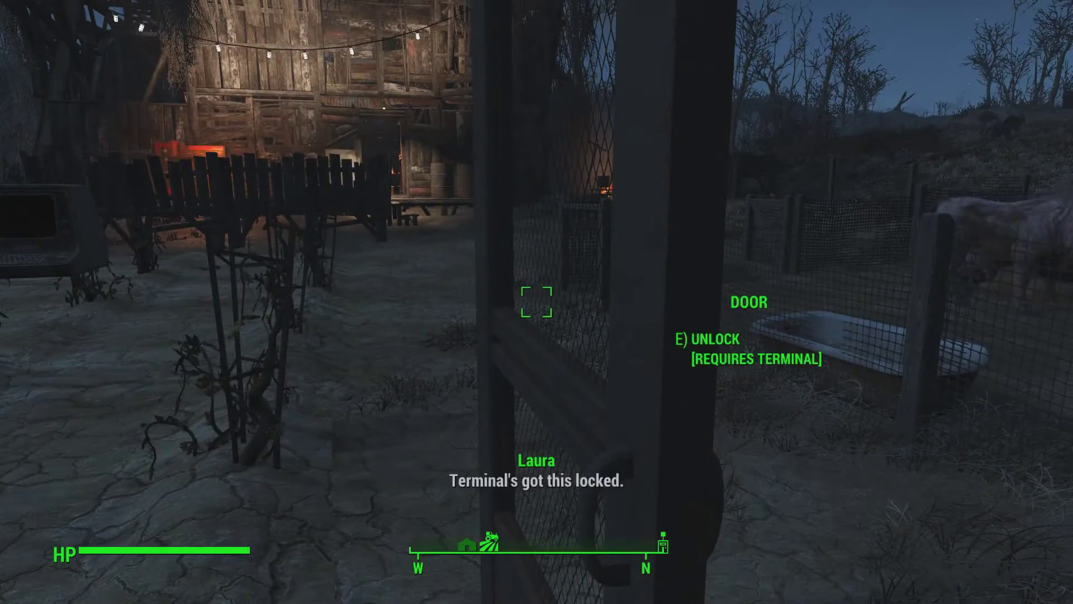
Run Unlock Door on the Recreation Terminal, exit it, and test opening the mesh door.
key(w)
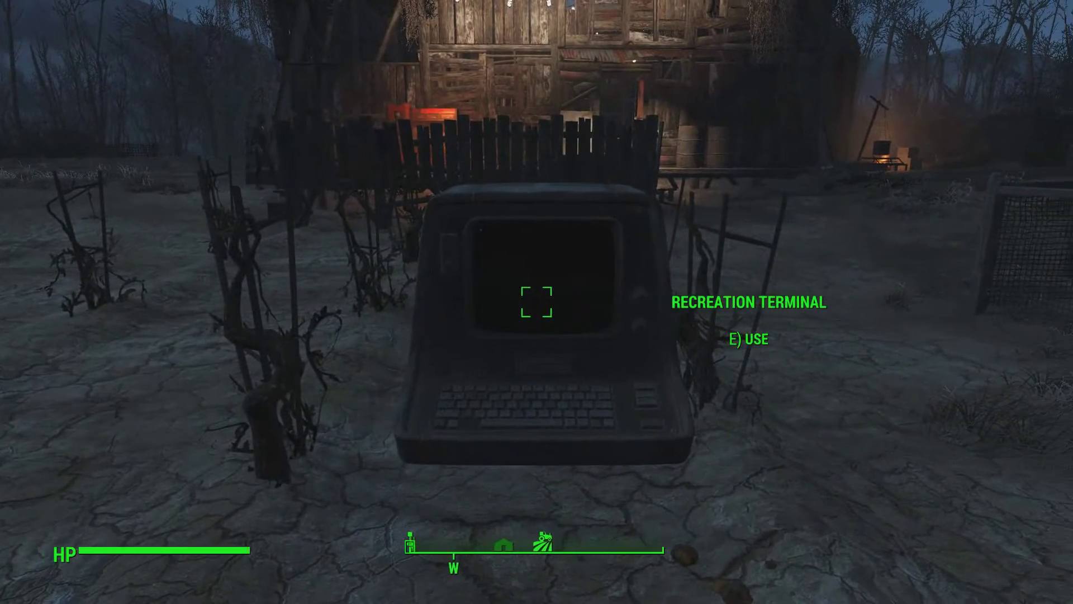
key(e)
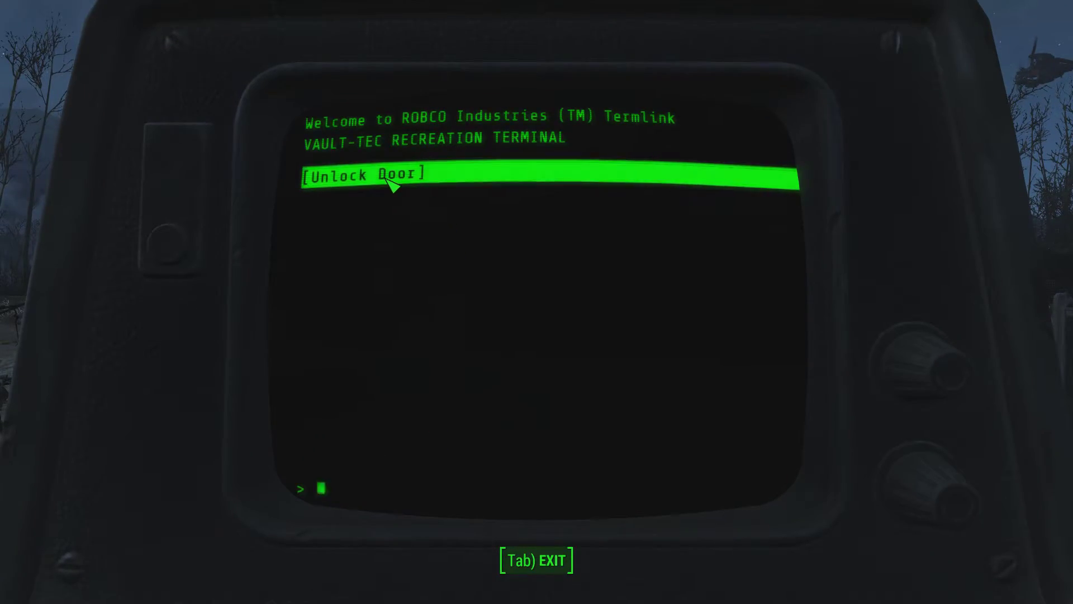
click(387, 178)
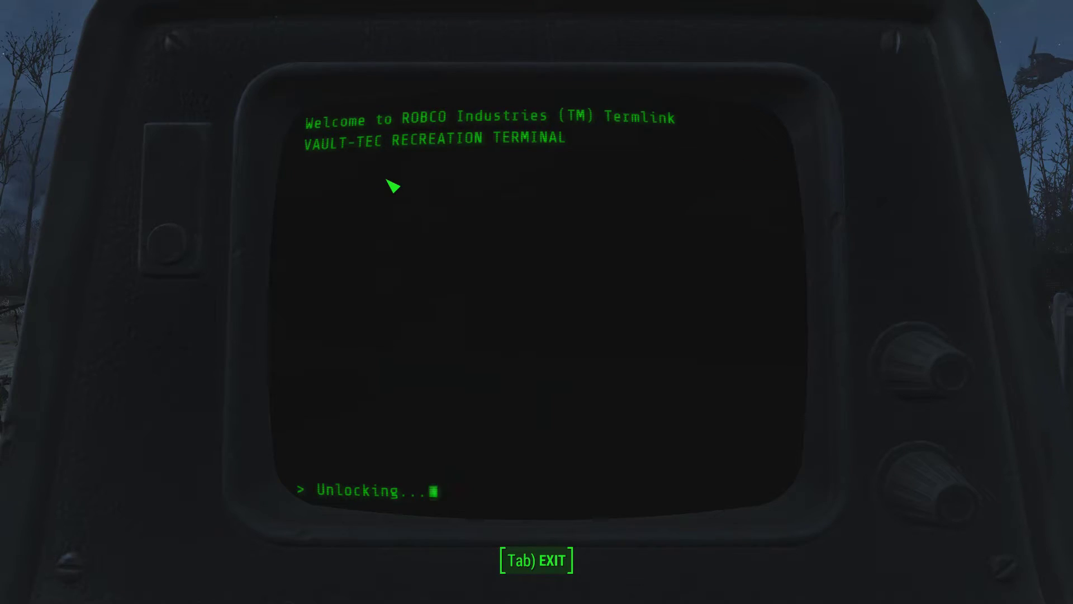
key(Tab)
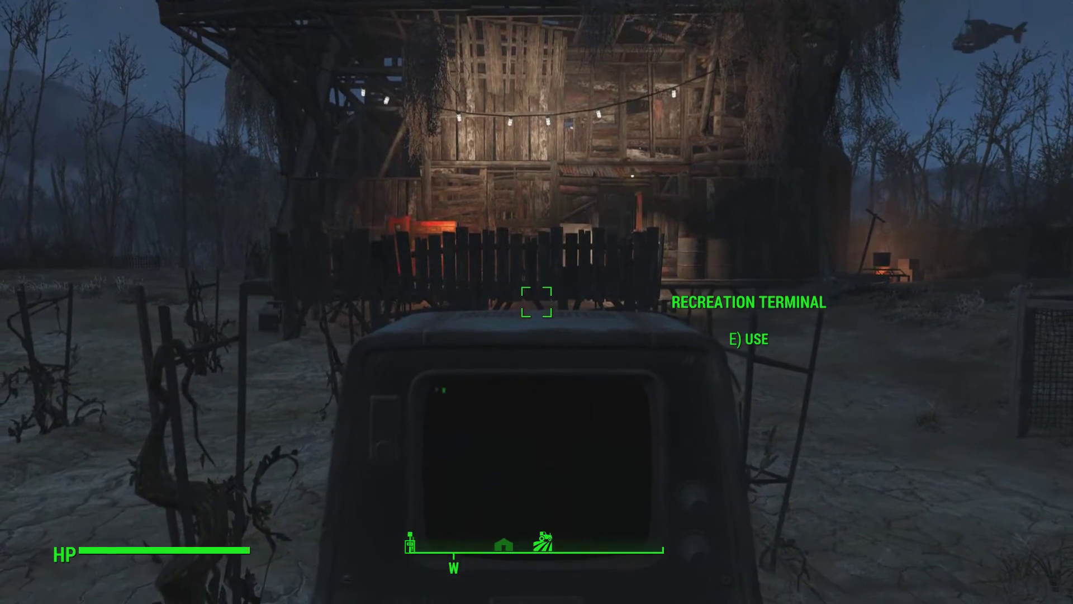
key(e)
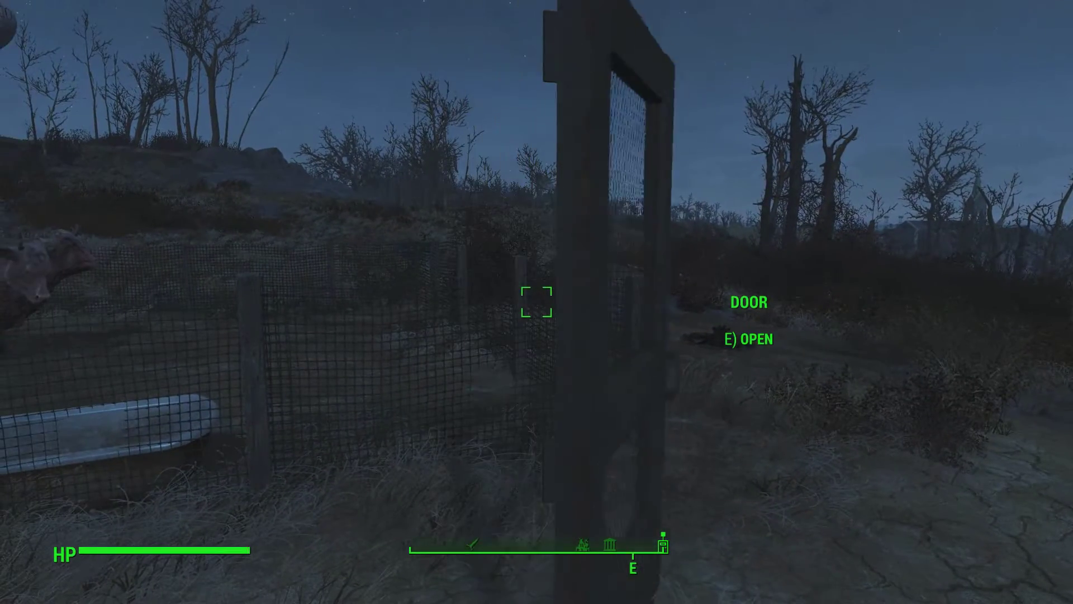
key(e)
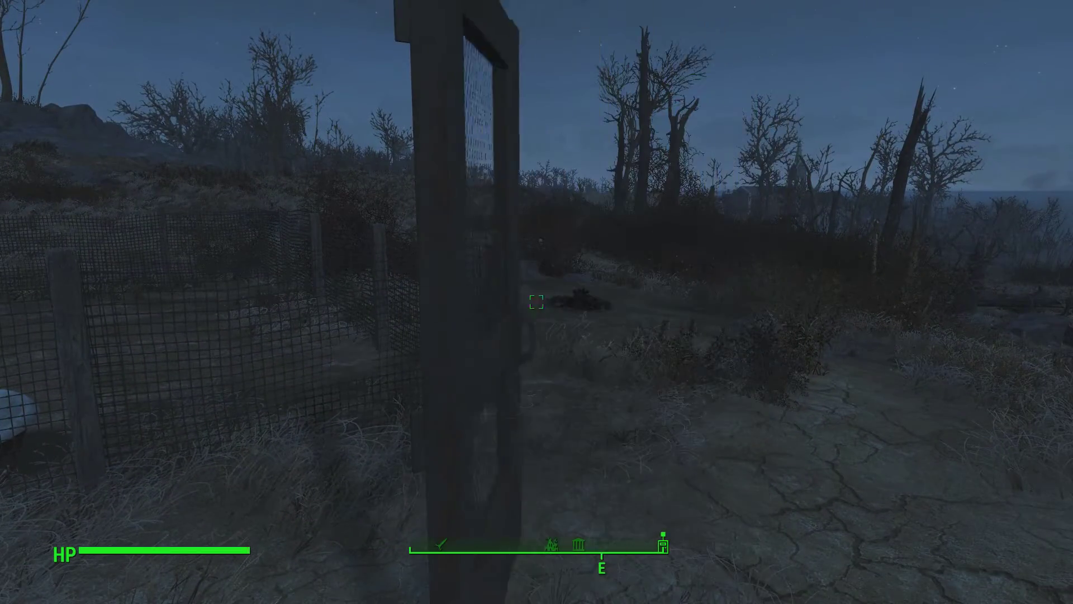
Review the Recreation Terminal's menu again, exit it, and close the mesh door by hand.
key(e)
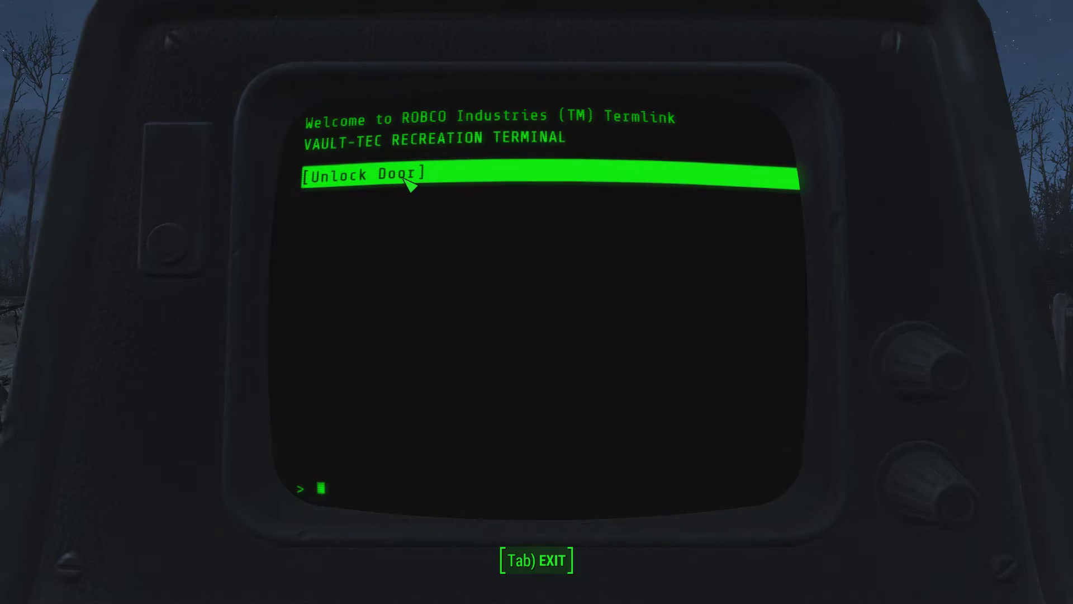
key(Tab)
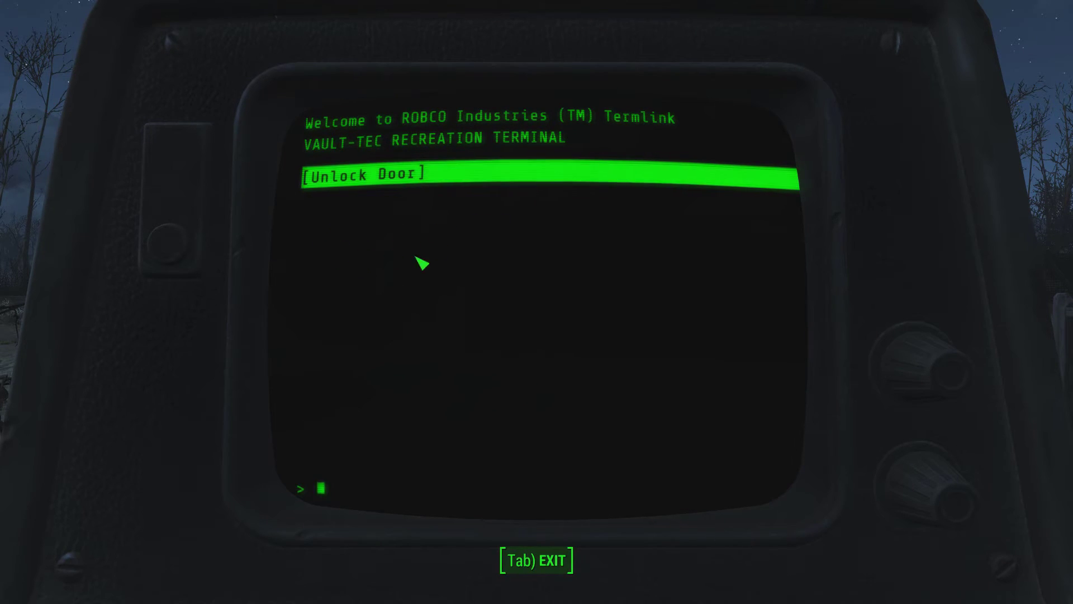
key(Tab)
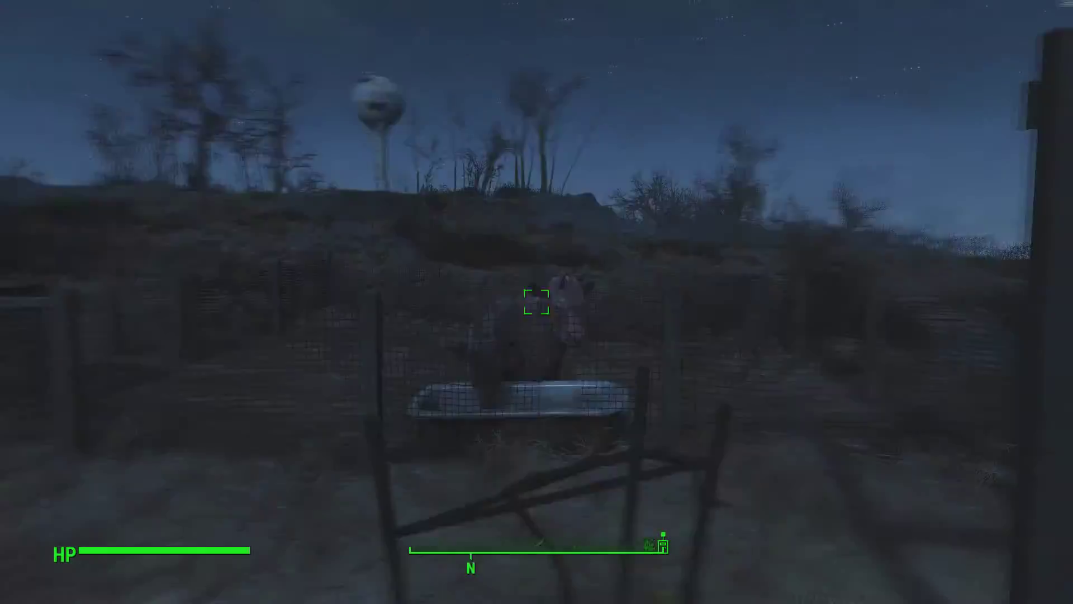
key(w)
key(w)
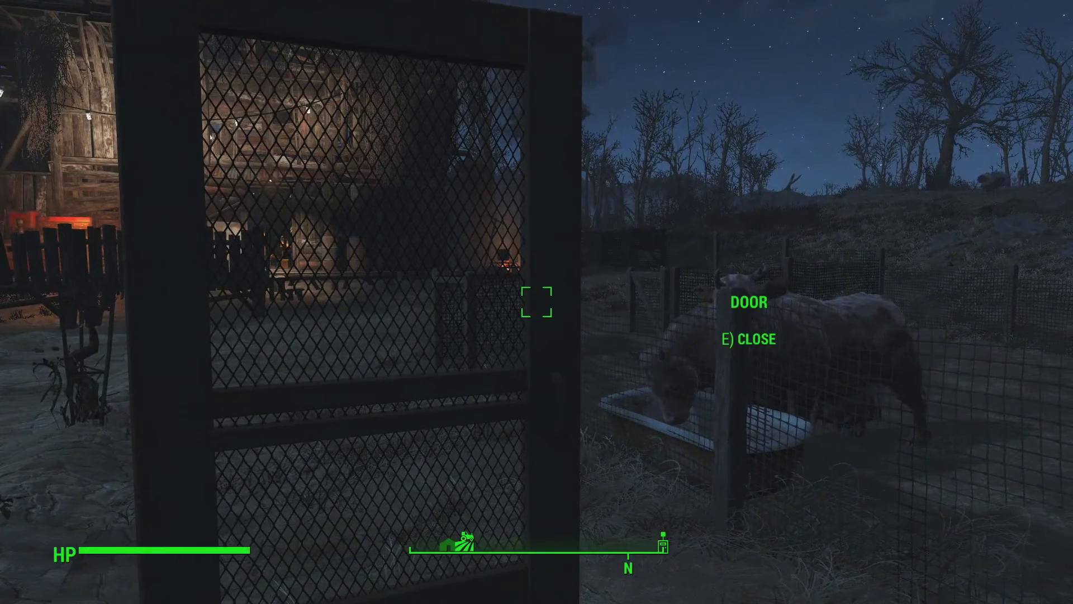
key(e)
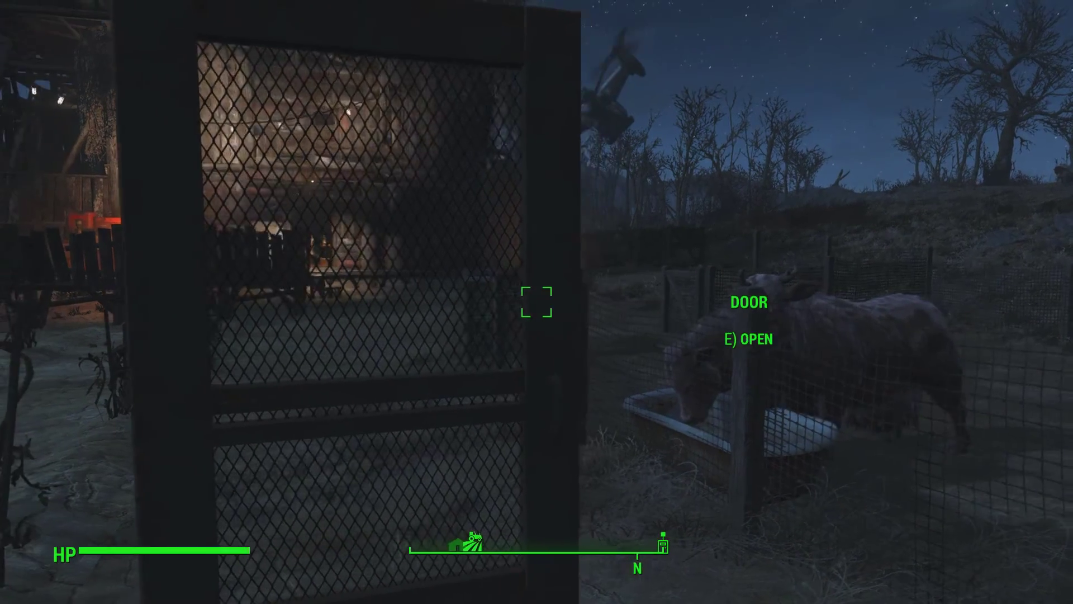